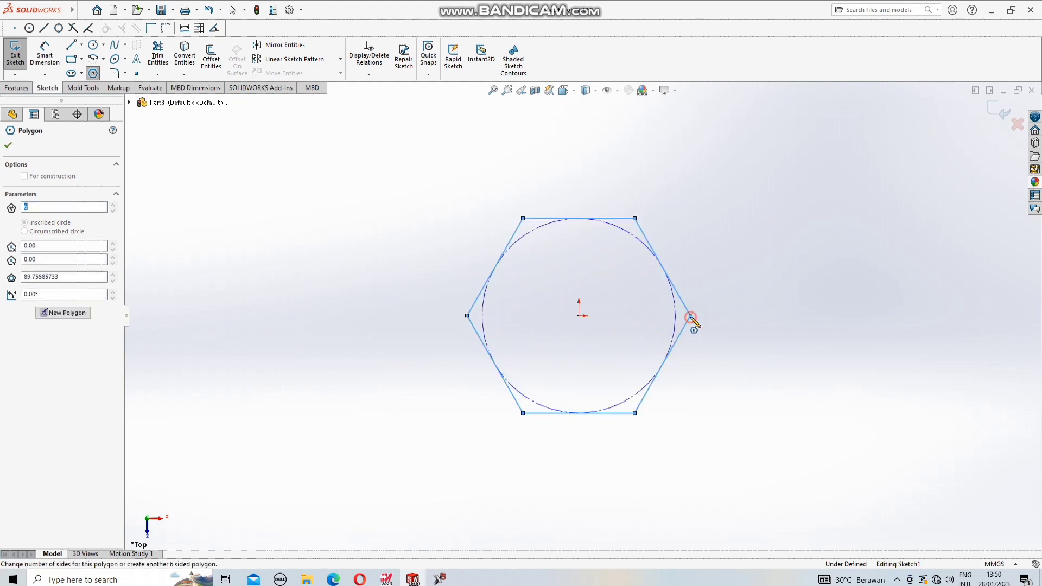
Dimension the diameter of the hexagon's inscribed circle as 4 mm.
{"action": "left_click", "coordinate": [45, 54]}
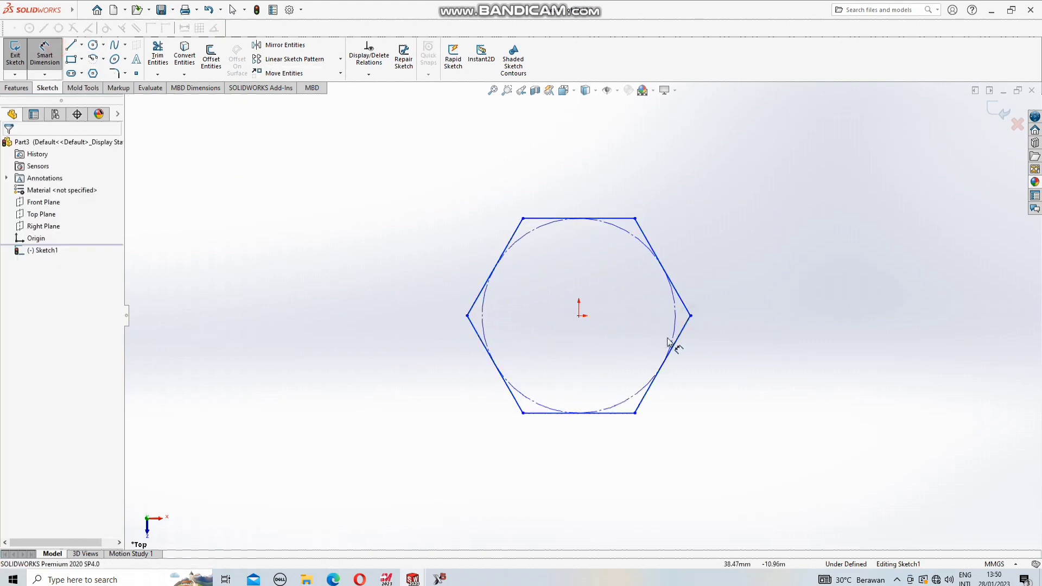
{"action": "left_click", "coordinate": [674, 334]}
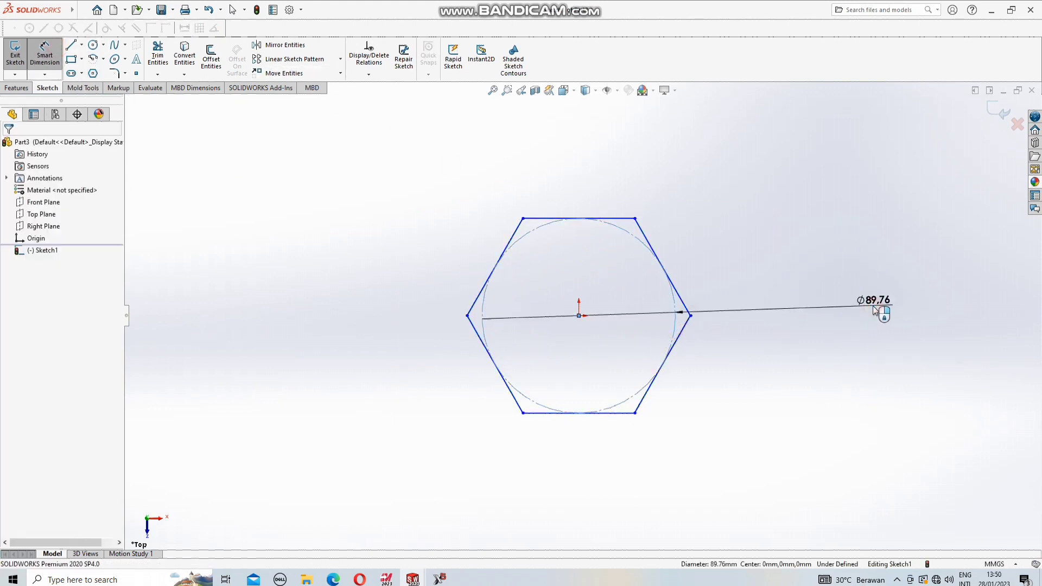
{"action": "left_click", "coordinate": [872, 305]}
{"action": "type", "text": "4"}
{"action": "key", "text": "Return"}
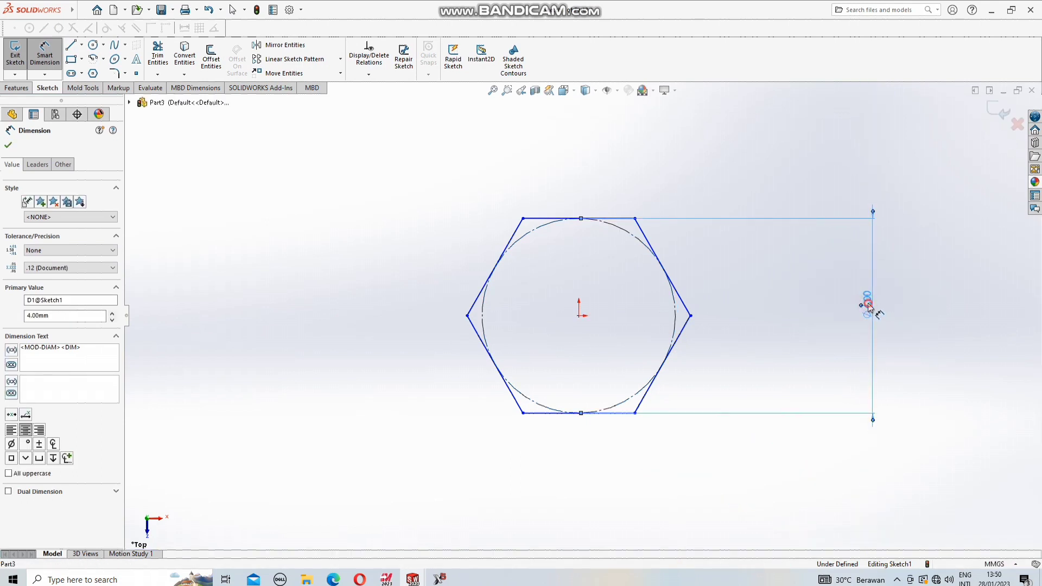
Change the diameter of the hexagon's inscribed circle to 5 mm and finish dimensioning.
{"action": "double_click", "coordinate": [867, 305]}
{"action": "type", "text": "5"}
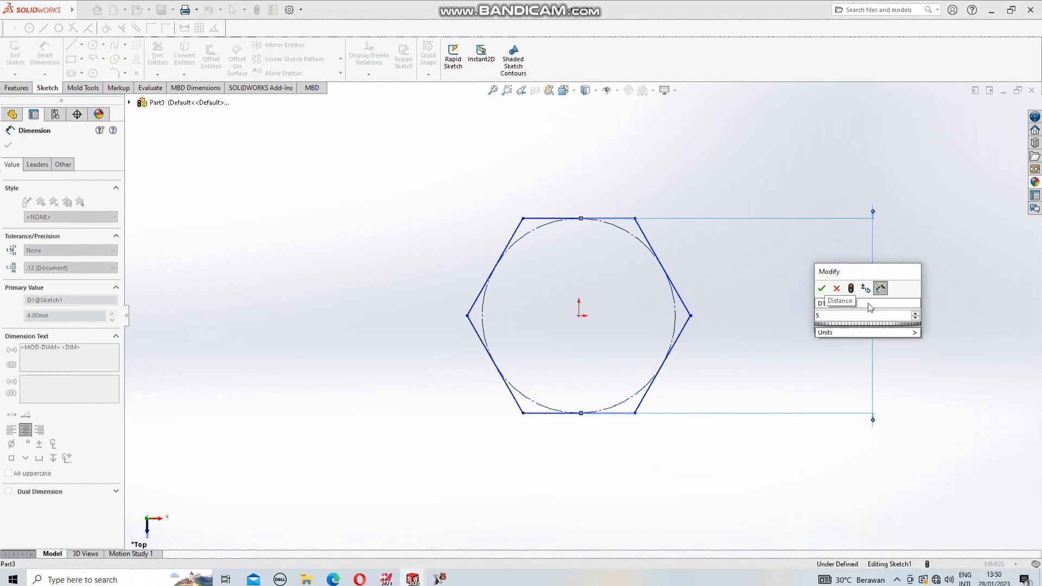
{"action": "key", "text": "Return"}
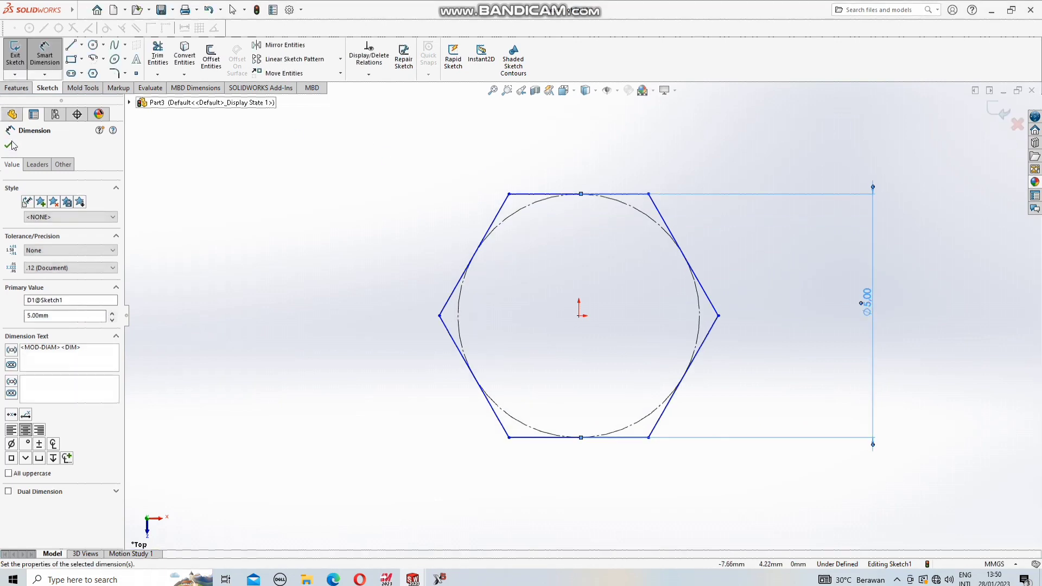
{"action": "left_click", "coordinate": [9, 145]}
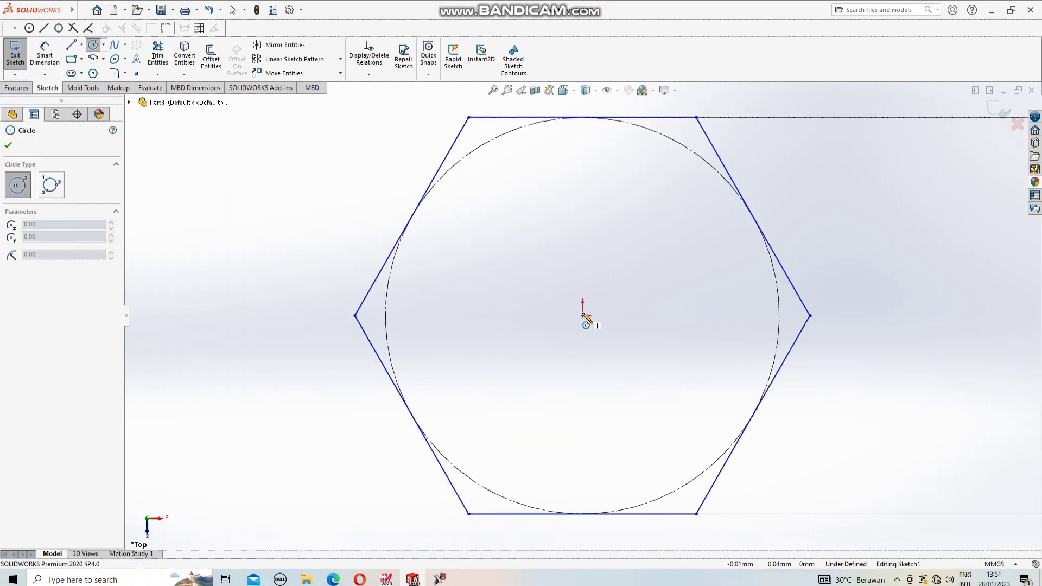
Draw a circle centred on the origin inside the hexagon and dimension its diameter to 2.5 mm.
{"action": "left_click", "coordinate": [583, 316]}
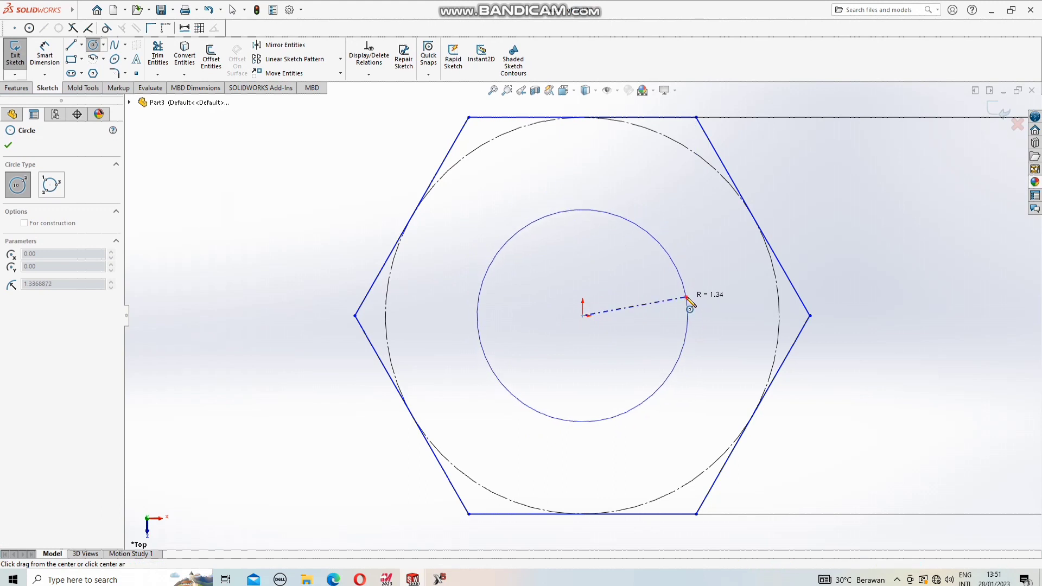
{"action": "left_click", "coordinate": [686, 295]}
{"action": "left_click", "coordinate": [59, 56]}
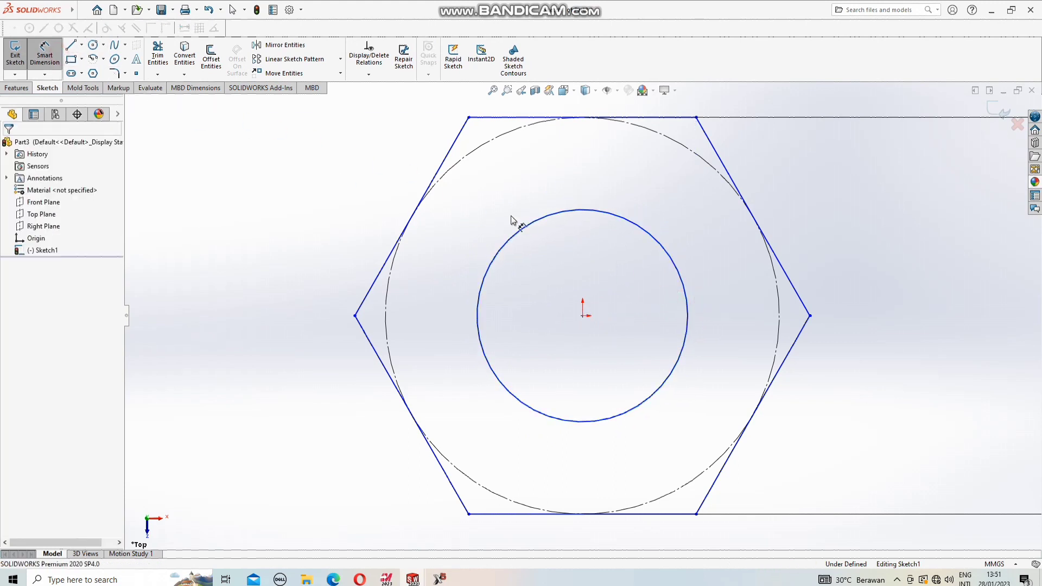
{"action": "left_click", "coordinate": [668, 258]}
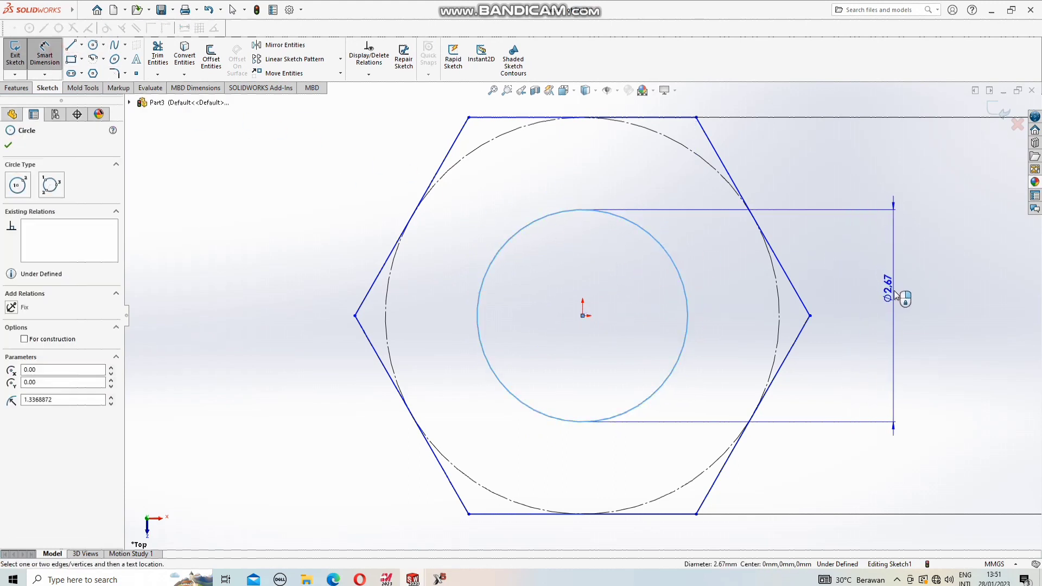
{"action": "left_click", "coordinate": [894, 294]}
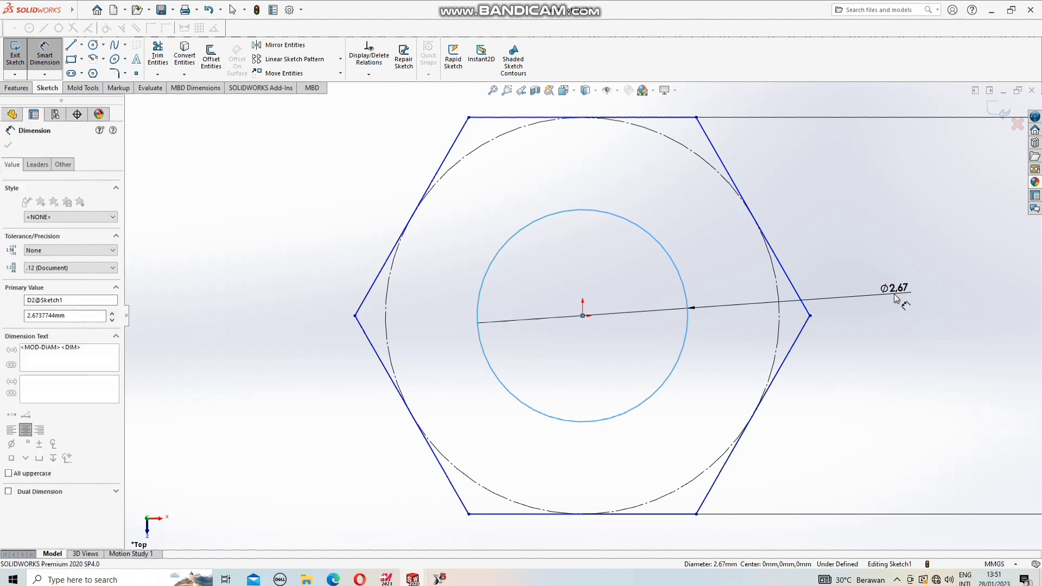
{"action": "key", "text": "Return"}
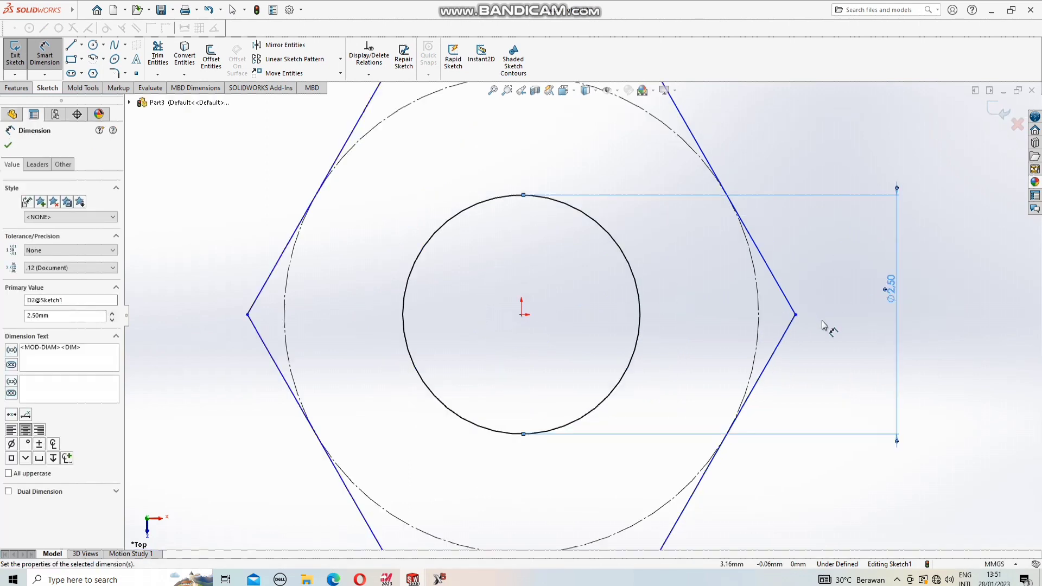
Extrude the hexagon with its round hole 40 mm as a blind boss, and hide the extrusion's sketch.
{"action": "left_click", "coordinate": [17, 88]}
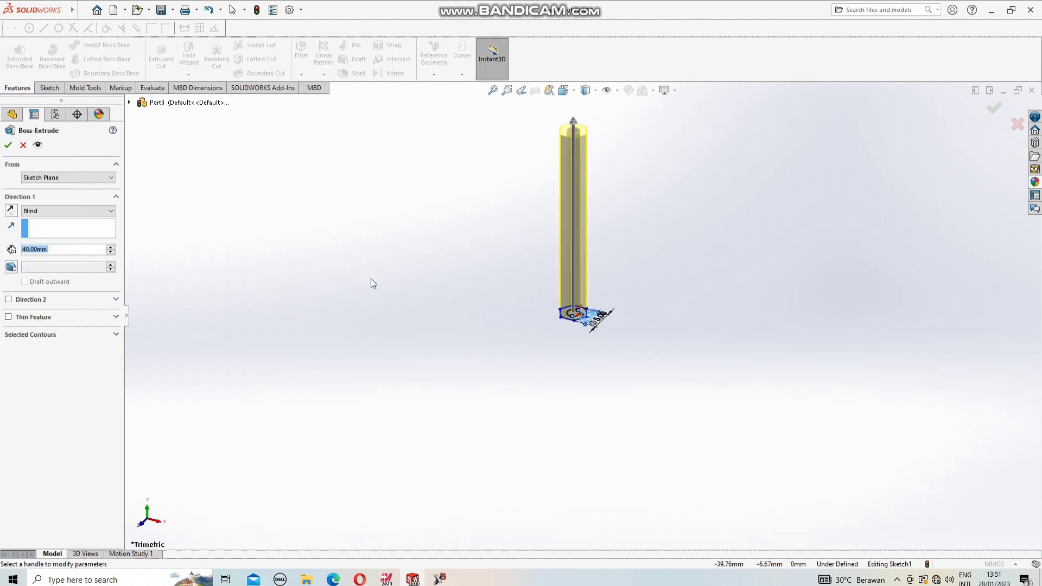
{"action": "left_click", "coordinate": [10, 145]}
{"action": "middle_click_drag", "start_coordinate": [443, 210], "coordinate": [240, 230]}
{"action": "right_click", "coordinate": [24, 266]}
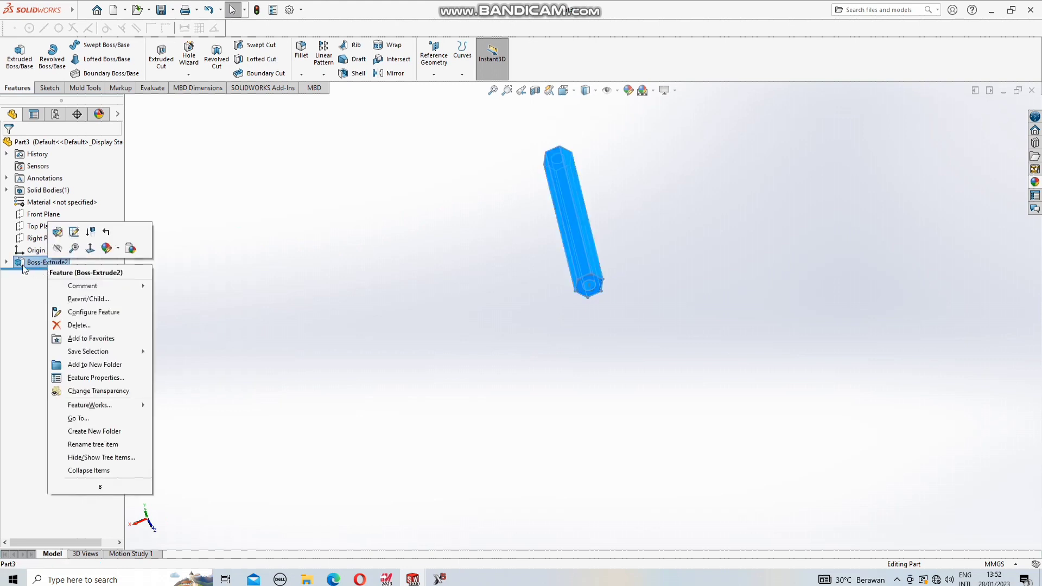
{"action": "left_click", "coordinate": [7, 263]}
{"action": "right_click", "coordinate": [35, 274]}
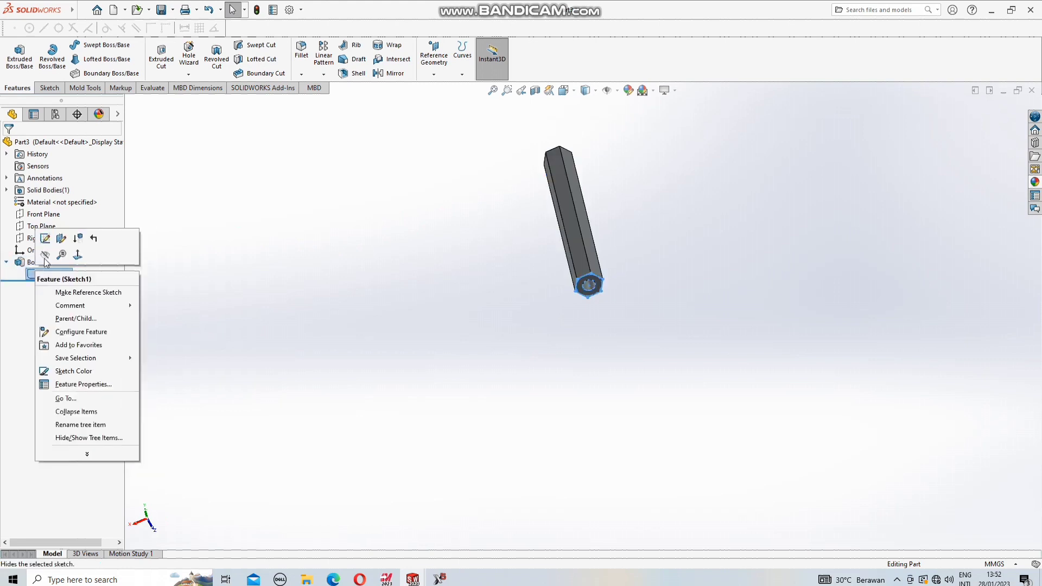
{"action": "left_click", "coordinate": [47, 253]}
Start a sketch on the bar's hexagonal end face and draw an origin-centred circle of 1.25 mm radius matching the hole's edge.
{"action": "mouse_move", "coordinate": [262, 253]}
{"action": "middle_mouse_down"}
{"action": "mouse_move", "coordinate": [420, 304]}
{"action": "mouse_move", "coordinate": [312, 295]}
{"action": "mouse_move", "coordinate": [546, 291]}
{"action": "middle_mouse_up"}
{"action": "scroll", "coordinate": [617, 277], "scroll_direction": "down", "scroll_amount": 5}
{"action": "left_click", "coordinate": [621, 264]}
{"action": "right_click", "coordinate": [622, 264]}
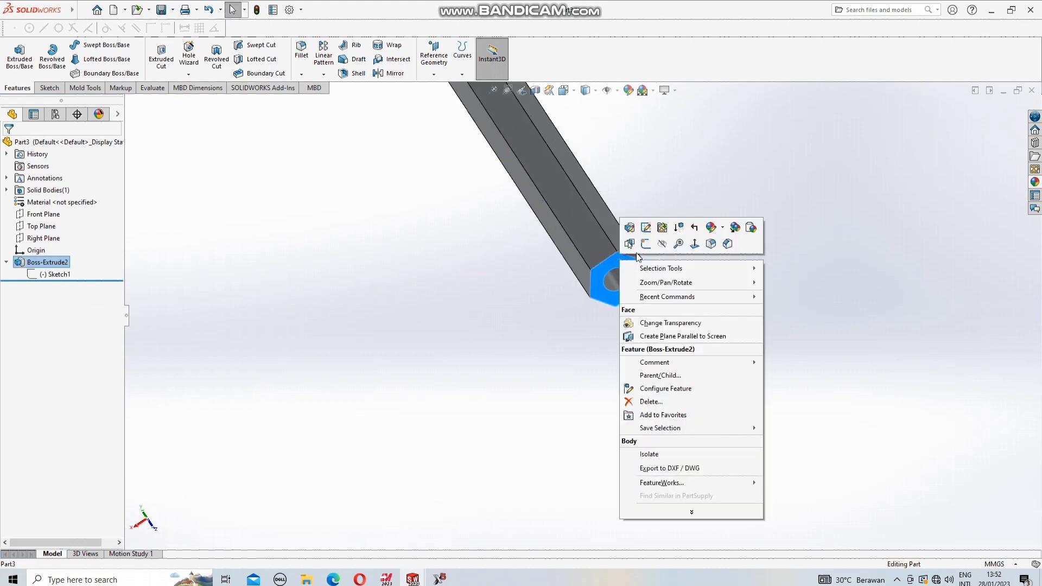
{"action": "left_click", "coordinate": [643, 242]}
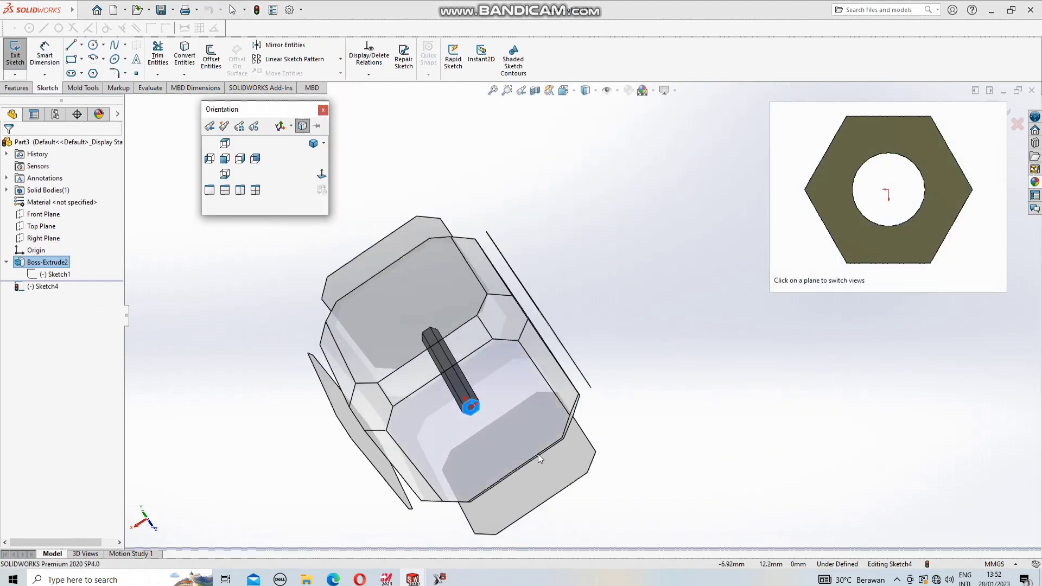
{"action": "left_click", "coordinate": [276, 153]}
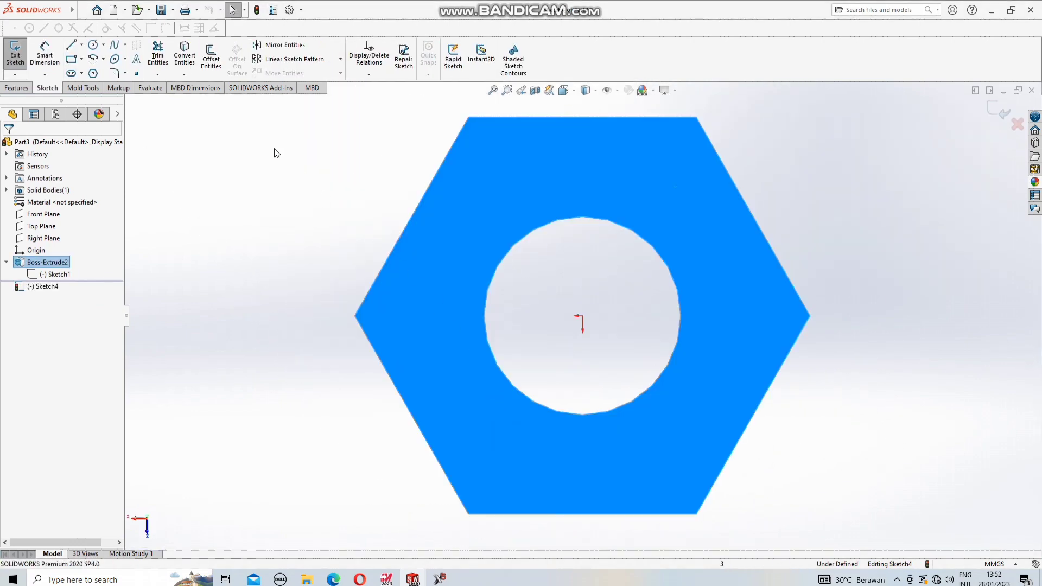
{"action": "left_click", "coordinate": [90, 47]}
{"action": "left_click", "coordinate": [582, 316]}
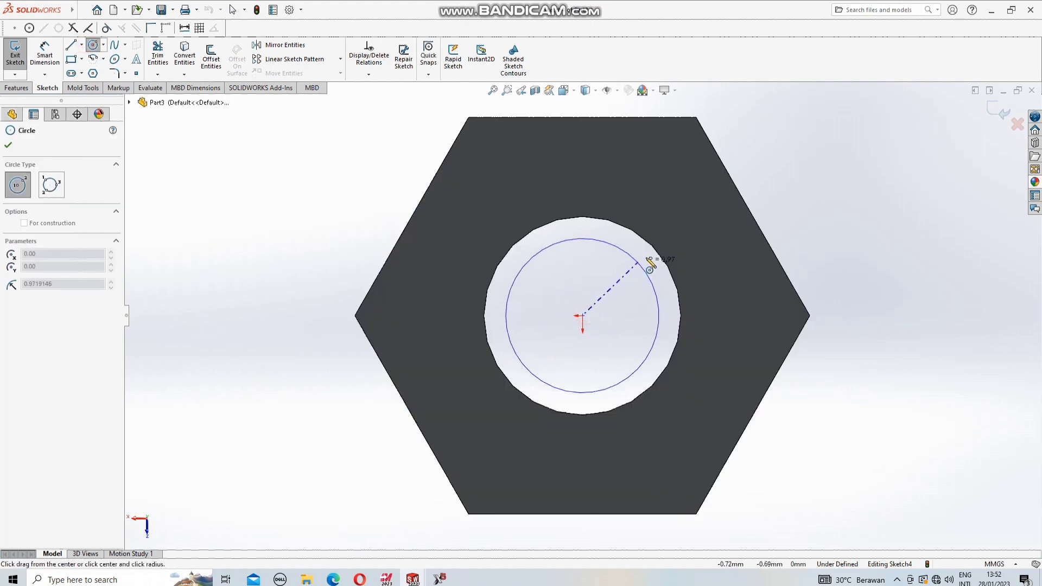
{"action": "left_click", "coordinate": [657, 257]}
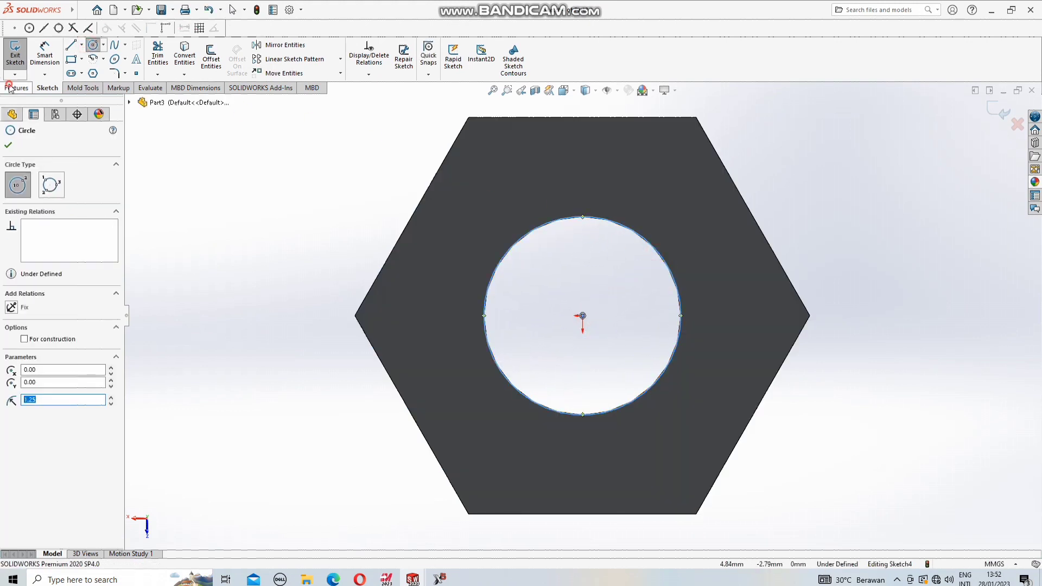
Extrude the circle 40 mm in the reversed direction through the hole, as a separate body without merging the result.
{"action": "left_click", "coordinate": [15, 54]}
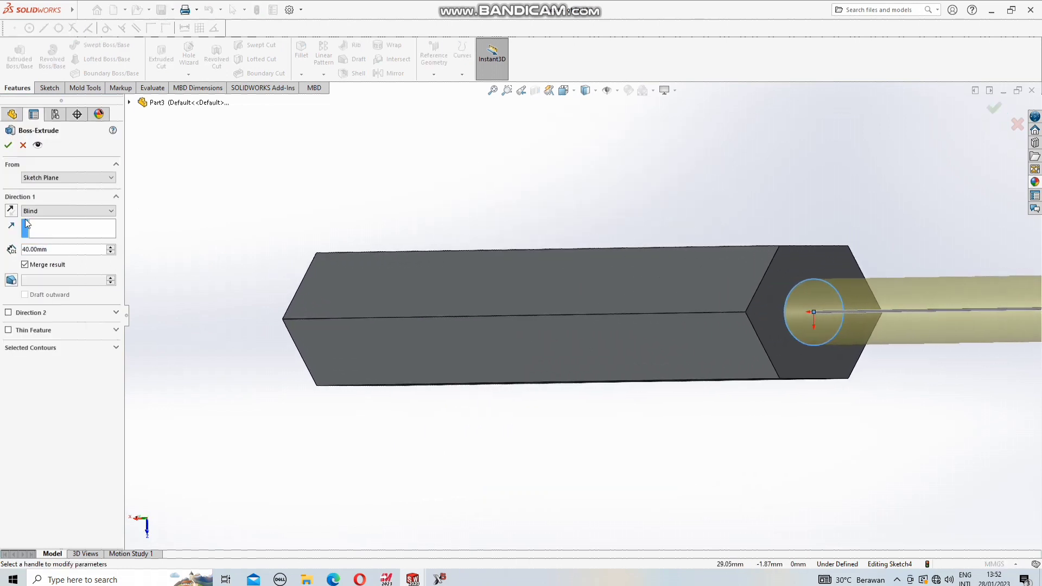
{"action": "left_click", "coordinate": [12, 211]}
{"action": "middle_click_drag", "start_coordinate": [183, 267], "coordinate": [269, 251]}
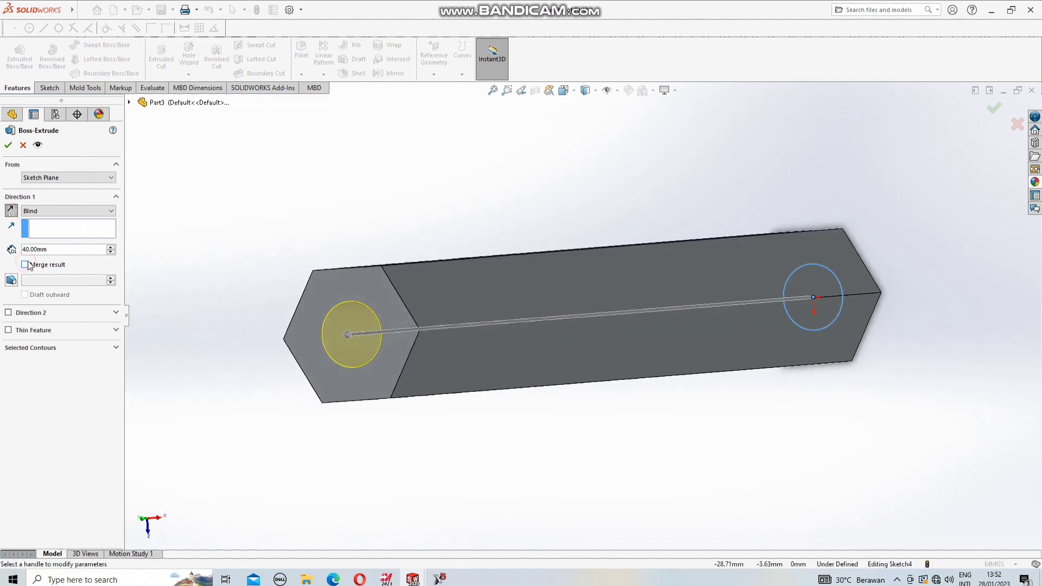
{"action": "left_click", "coordinate": [8, 147]}
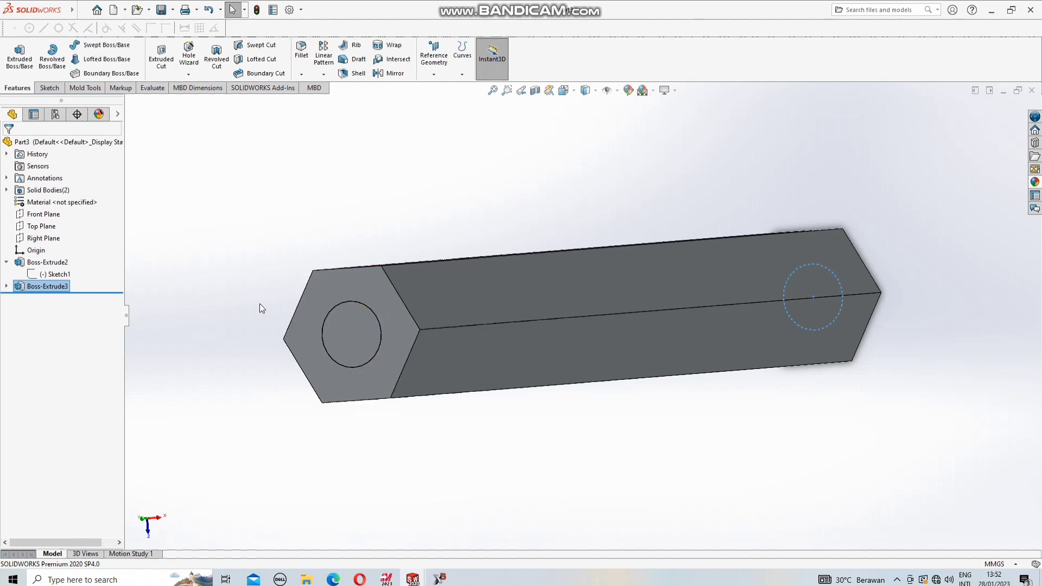
Start a sketch on the Right Plane and draw a centerline about 44.1 mm long from the origin along the bar's axis, past its far end.
{"action": "key", "text": "space"}
{"action": "left_click", "coordinate": [536, 372]}
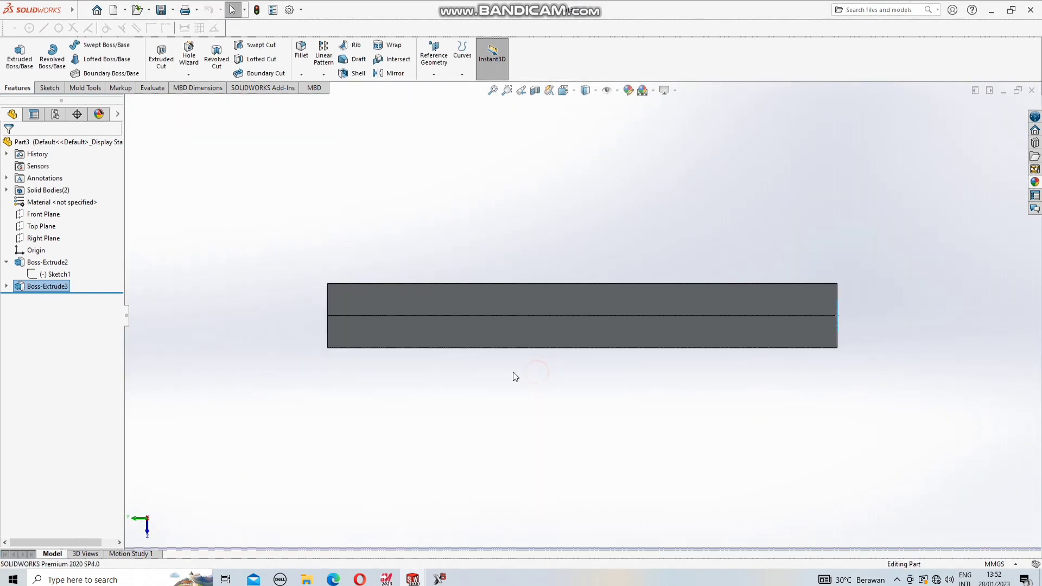
{"action": "left_click", "coordinate": [43, 239]}
{"action": "right_click", "coordinate": [43, 238]}
{"action": "left_click", "coordinate": [52, 224]}
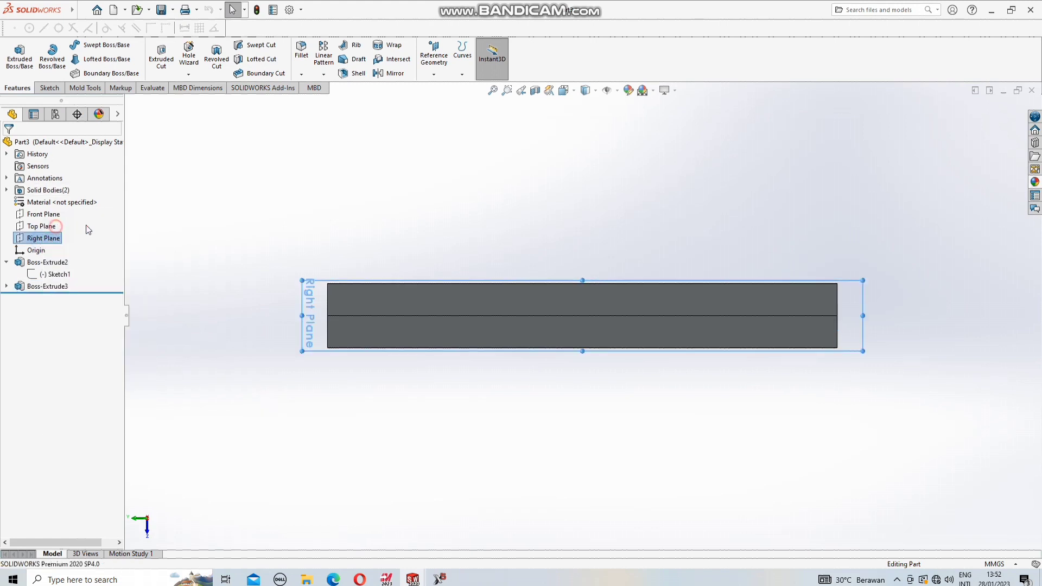
{"action": "left_click", "coordinate": [83, 46]}
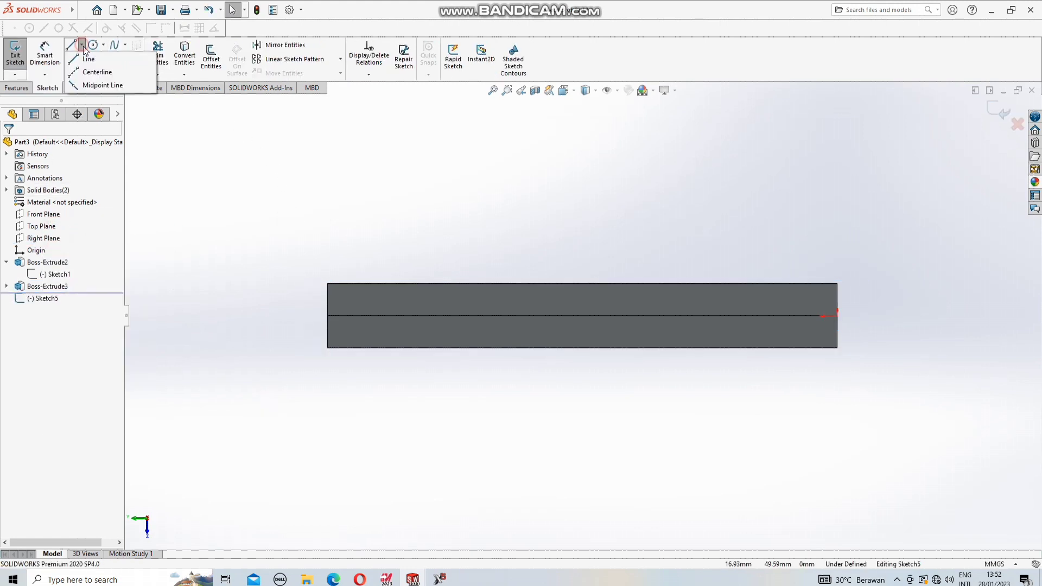
{"action": "left_click", "coordinate": [100, 69]}
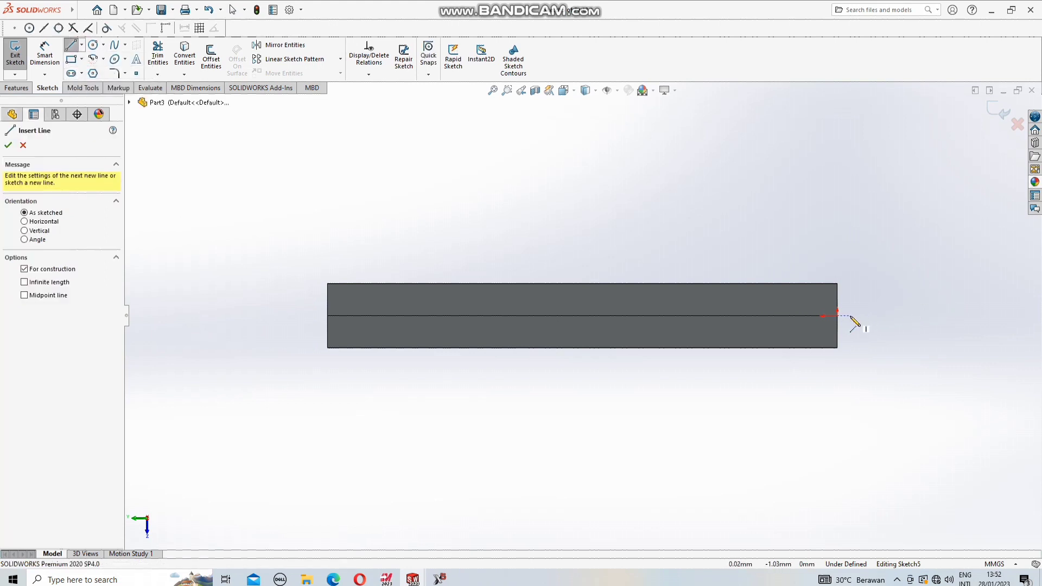
{"action": "left_click", "coordinate": [837, 315]}
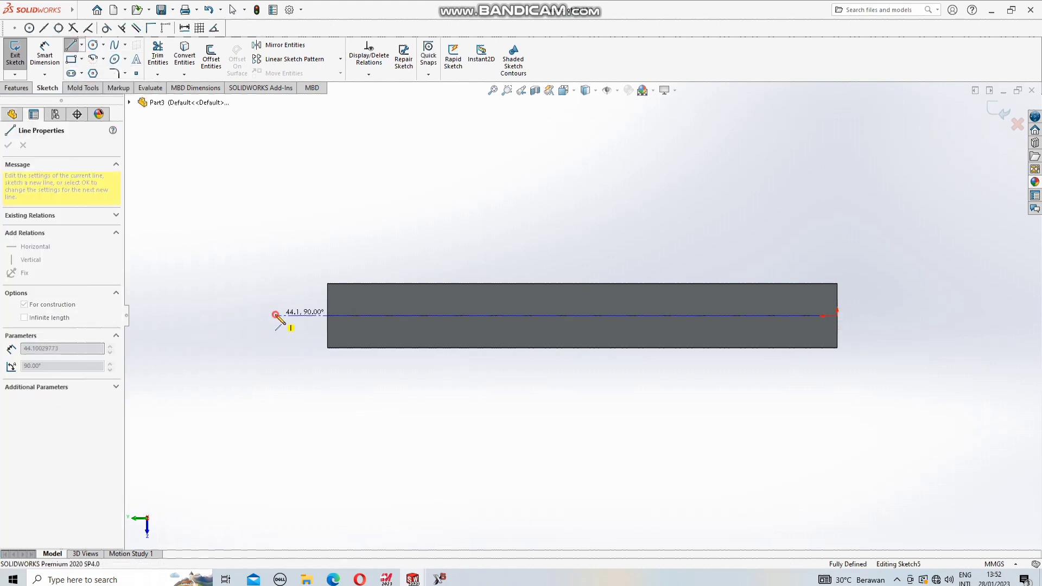
{"action": "left_click", "coordinate": [275, 315]}
Draw four connected lines from the centre of the bar's far end, across its long edge and around to the centerline's outer endpoint.
{"action": "left_click", "coordinate": [68, 44]}
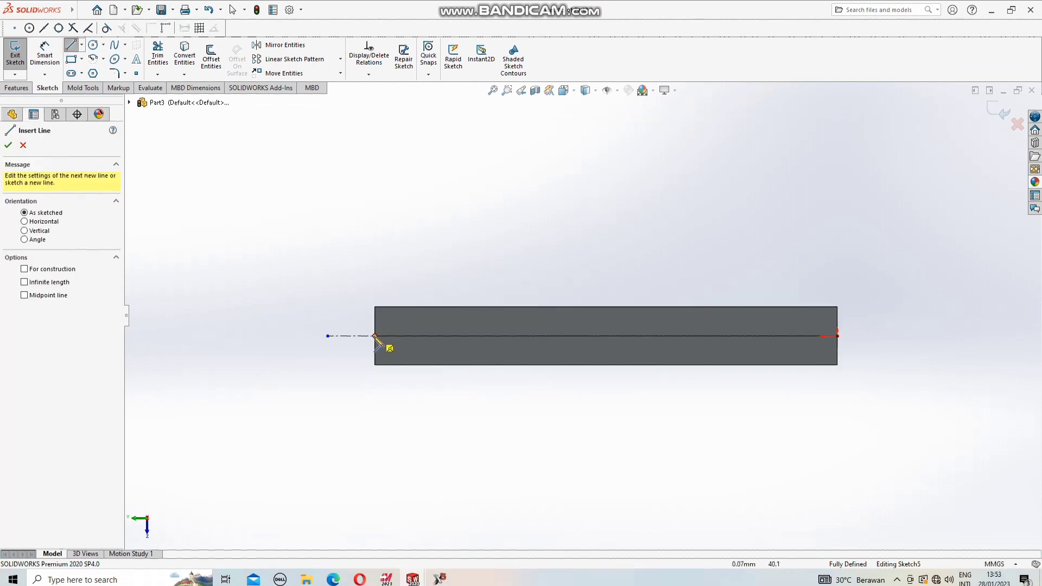
{"action": "left_click", "coordinate": [374, 336]}
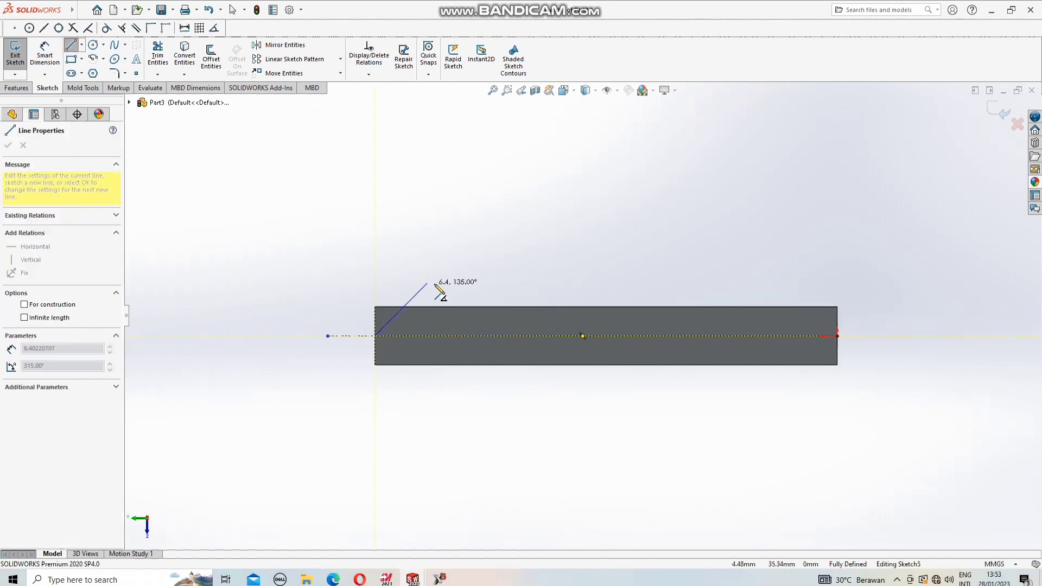
{"action": "left_click", "coordinate": [462, 294]}
{"action": "left_click", "coordinate": [400, 243]}
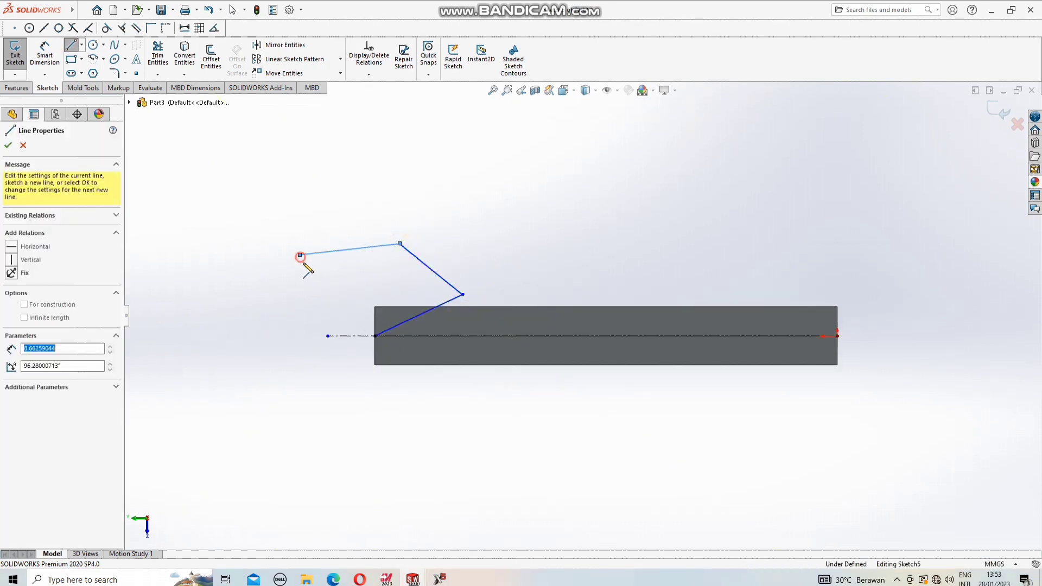
{"action": "left_click", "coordinate": [300, 254]}
{"action": "left_click", "coordinate": [328, 336]}
{"action": "left_click", "coordinate": [374, 336]}
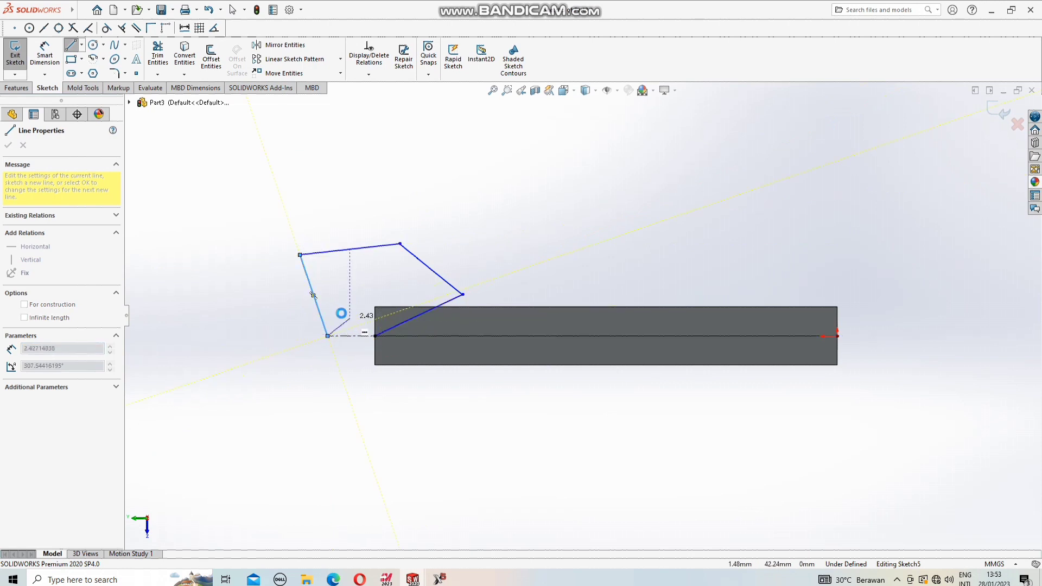
{"action": "key", "text": "Escape"}
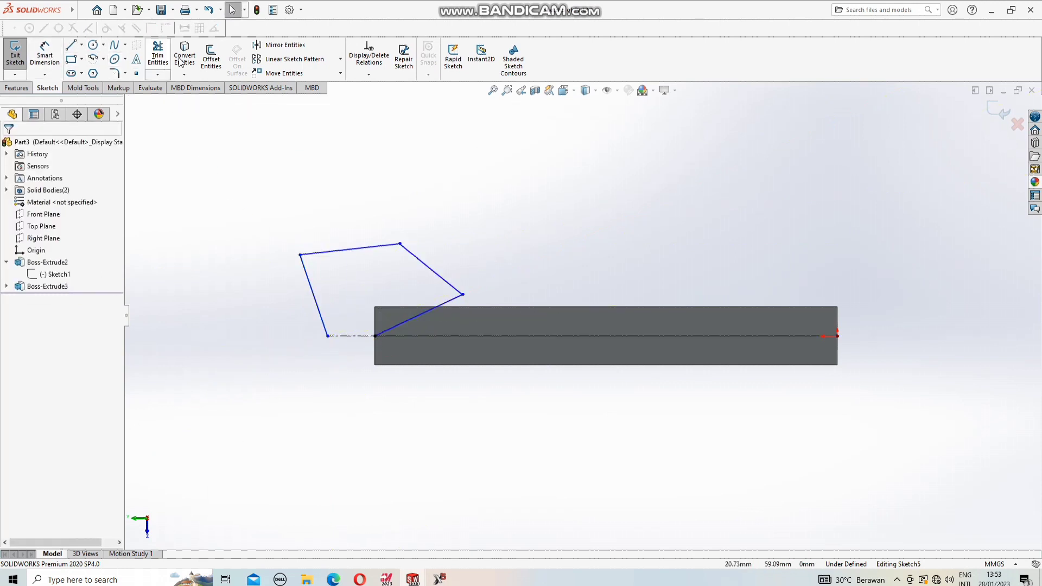
Dimension the angle between the slanted profile line and the centerline as 25 degrees.
{"action": "left_click", "coordinate": [45, 54]}
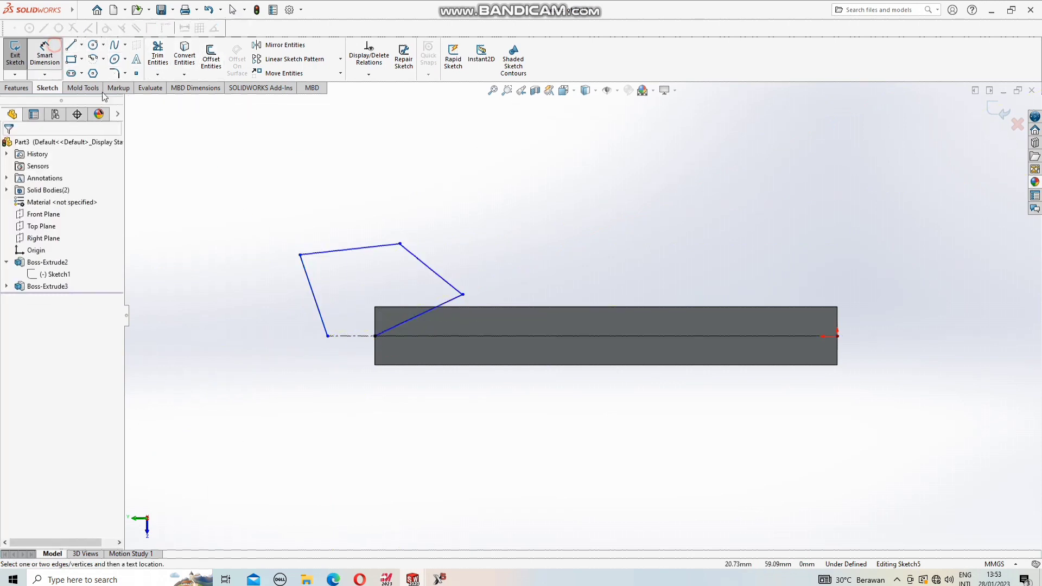
{"action": "left_click", "coordinate": [414, 333]}
{"action": "left_click", "coordinate": [421, 336]}
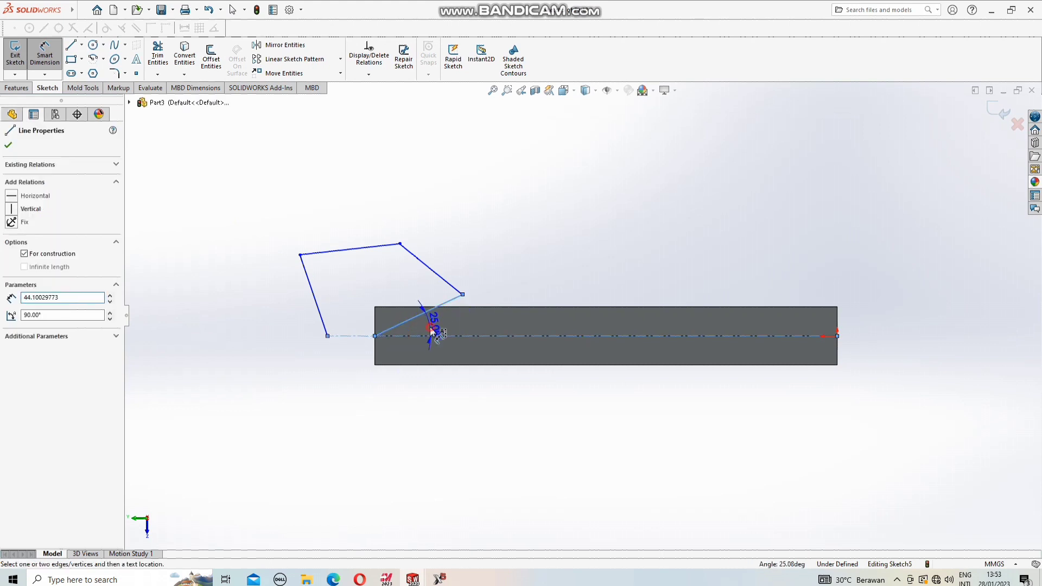
{"action": "left_click", "coordinate": [431, 328]}
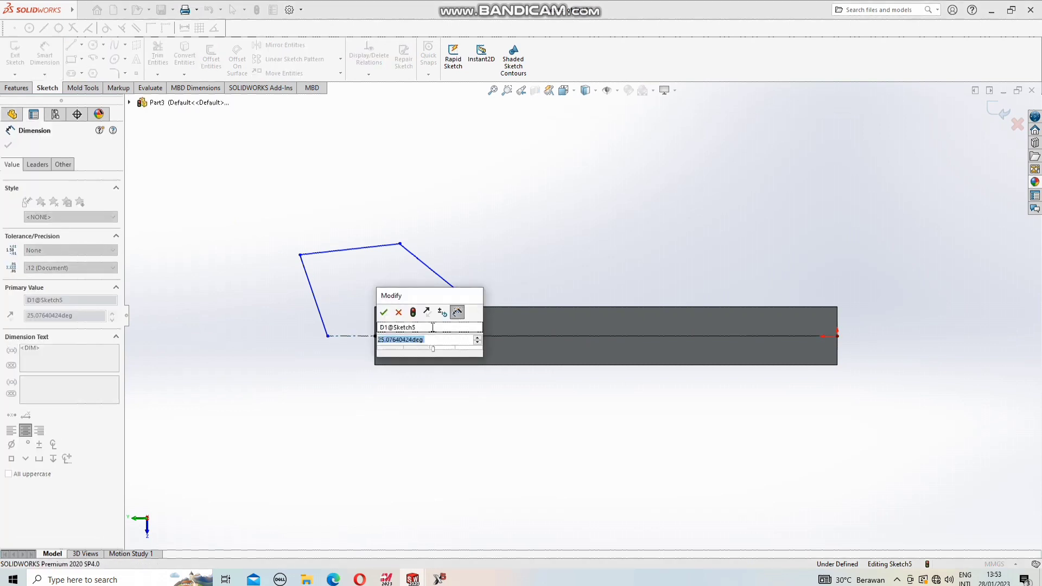
{"action": "type", "text": "25"}
{"action": "key", "text": "Return"}
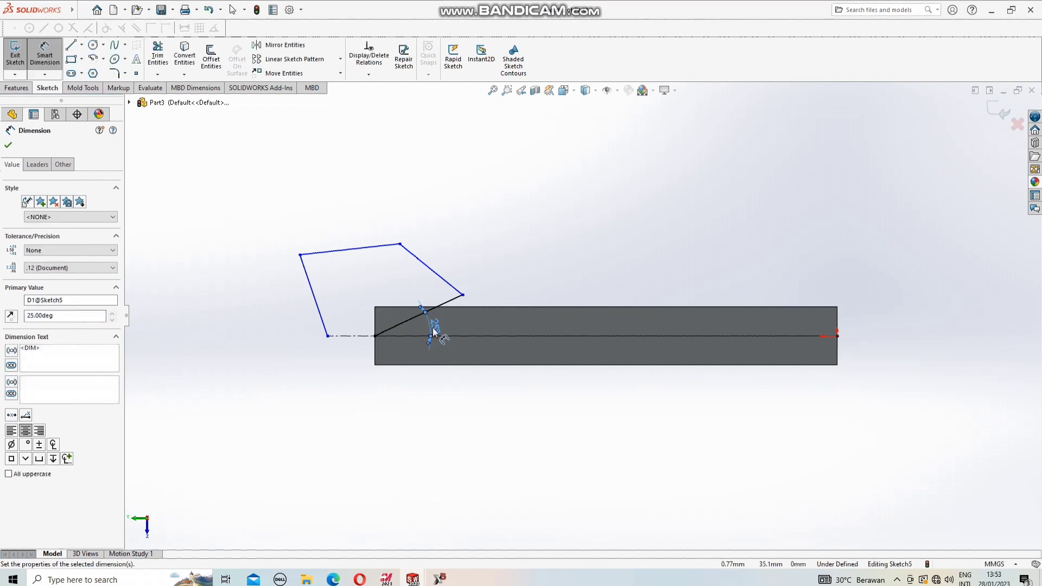
Cut the bar's end with a 360-degree Revolved Cut about the centerline, letting the open profile be closed automatically.
{"action": "left_click", "coordinate": [10, 87]}
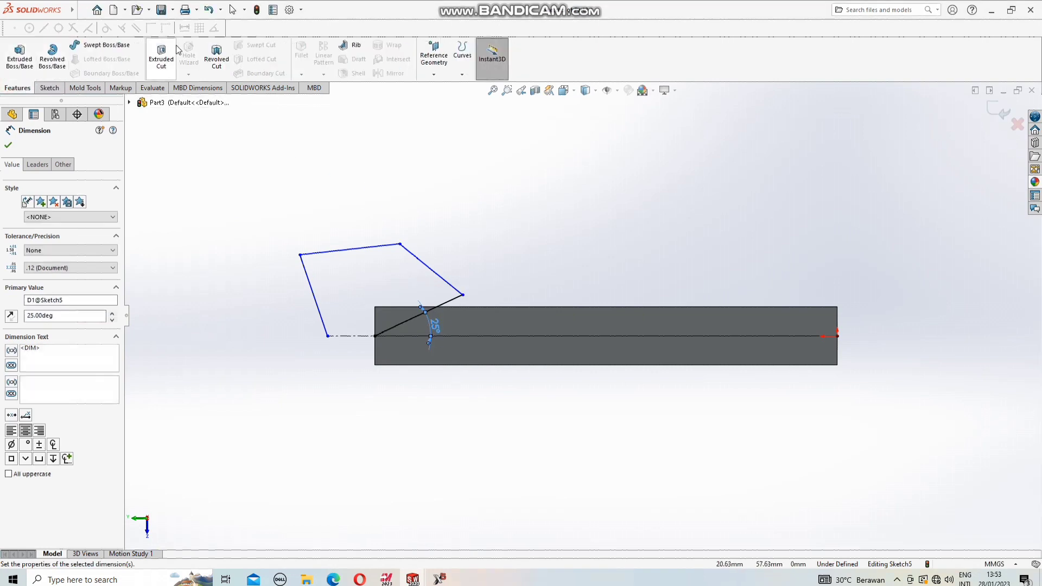
{"action": "left_click", "coordinate": [216, 56]}
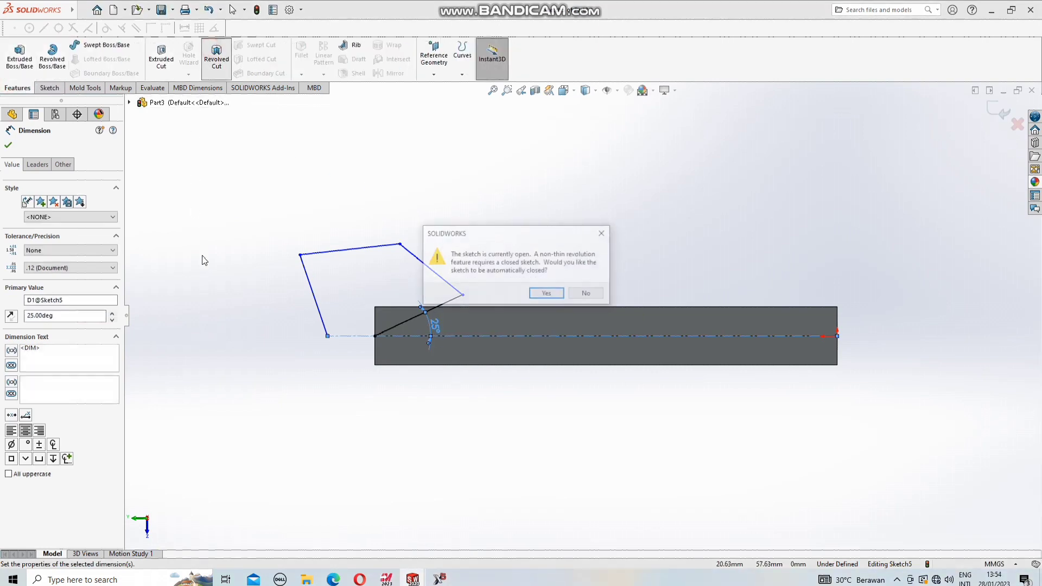
{"action": "left_click", "coordinate": [550, 293]}
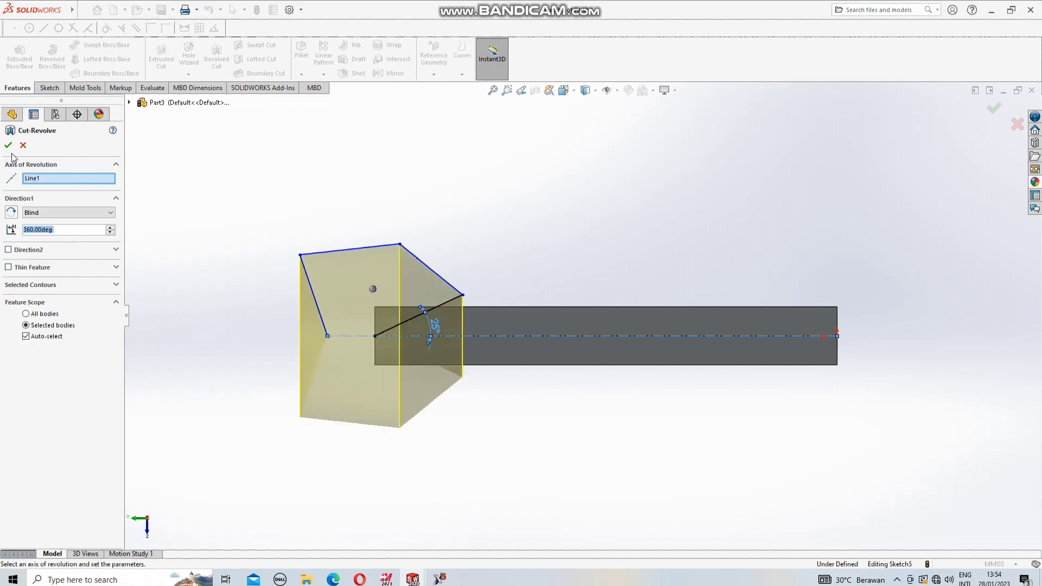
{"action": "left_click", "coordinate": [8, 145]}
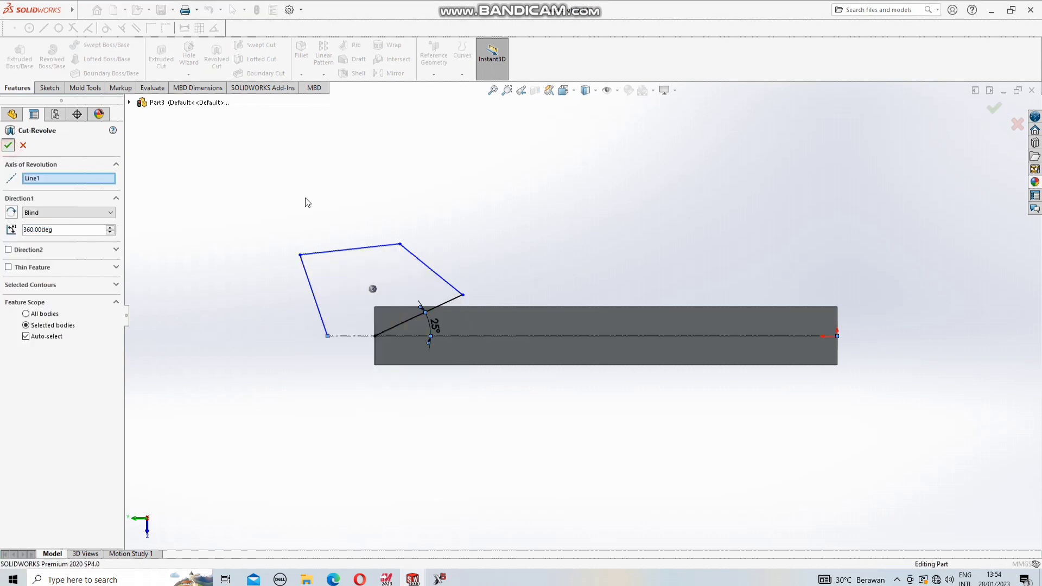
Start editing the appearance, remove the whole part from the selected geometry and restrict selection to features.
{"action": "mouse_move", "coordinate": [331, 212]}
{"action": "middle_mouse_down"}
{"action": "mouse_move", "coordinate": [393, 228]}
{"action": "mouse_move", "coordinate": [307, 239]}
{"action": "mouse_move", "coordinate": [745, 262]}
{"action": "mouse_move", "coordinate": [467, 239]}
{"action": "mouse_move", "coordinate": [555, 234]}
{"action": "mouse_move", "coordinate": [518, 198]}
{"action": "middle_mouse_up"}
{"action": "left_click", "coordinate": [334, 224]}
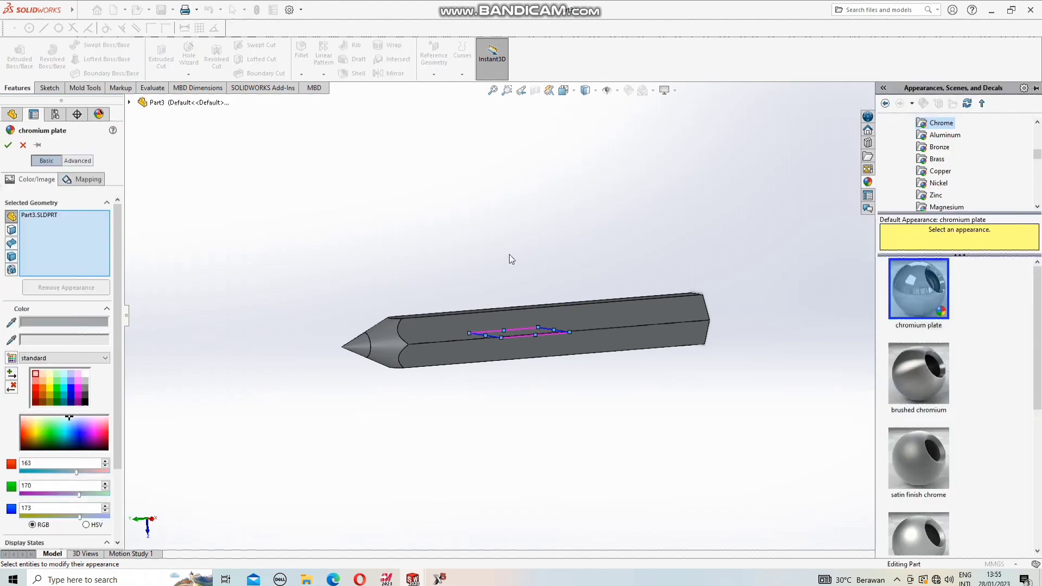
{"action": "mouse_move", "coordinate": [509, 254]}
{"action": "middle_mouse_down"}
{"action": "mouse_move", "coordinate": [504, 279]}
{"action": "mouse_move", "coordinate": [520, 308]}
{"action": "middle_mouse_up"}
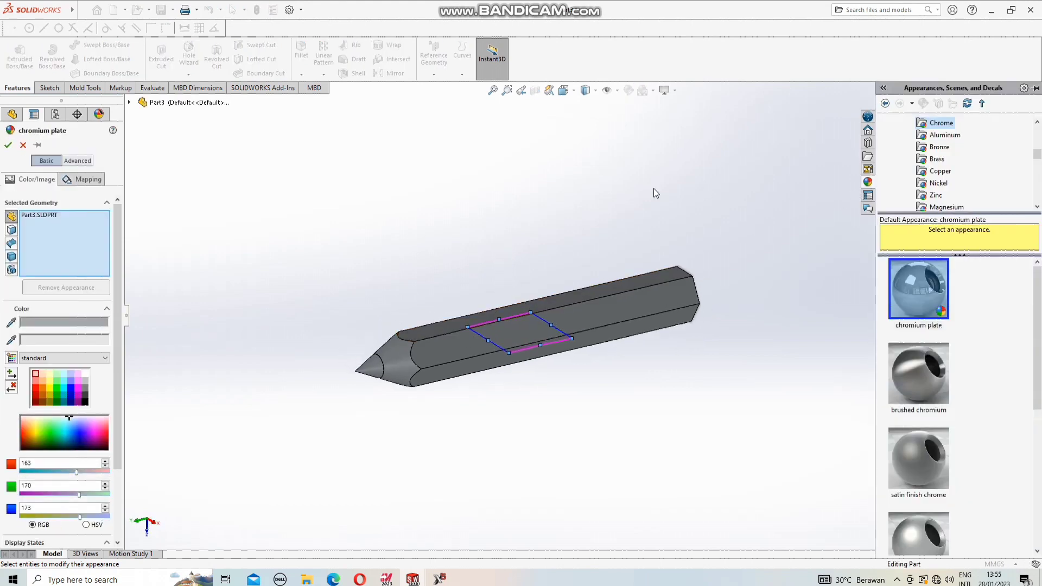
{"action": "scroll", "coordinate": [116, 311], "scroll_direction": "down", "scroll_amount": 1}
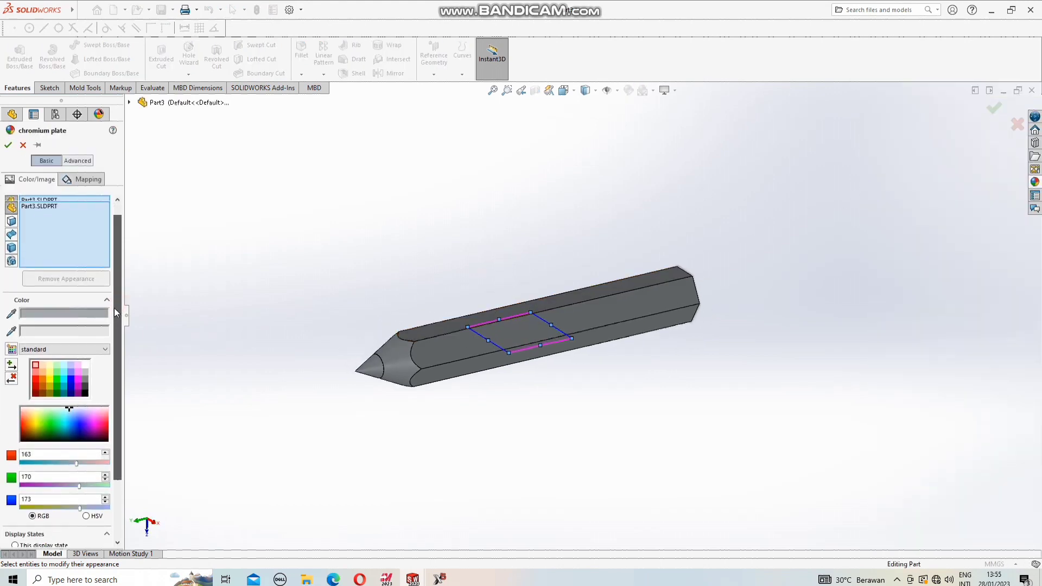
{"action": "scroll", "coordinate": [114, 307], "scroll_direction": "up", "scroll_amount": 1}
{"action": "left_click", "coordinate": [41, 208]}
{"action": "right_click", "coordinate": [41, 208]}
{"action": "left_click", "coordinate": [66, 226]}
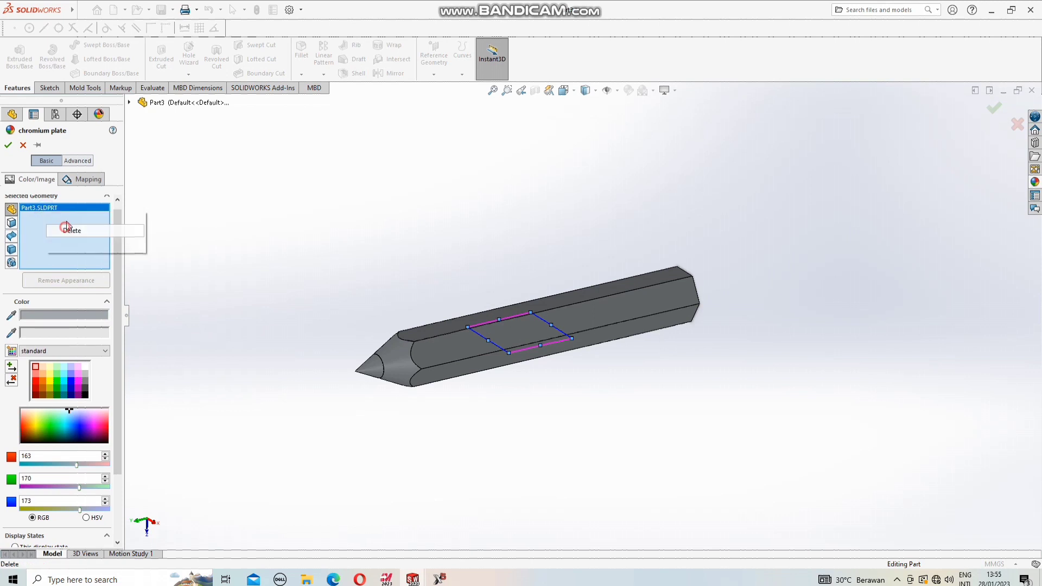
{"action": "left_click", "coordinate": [12, 261]}
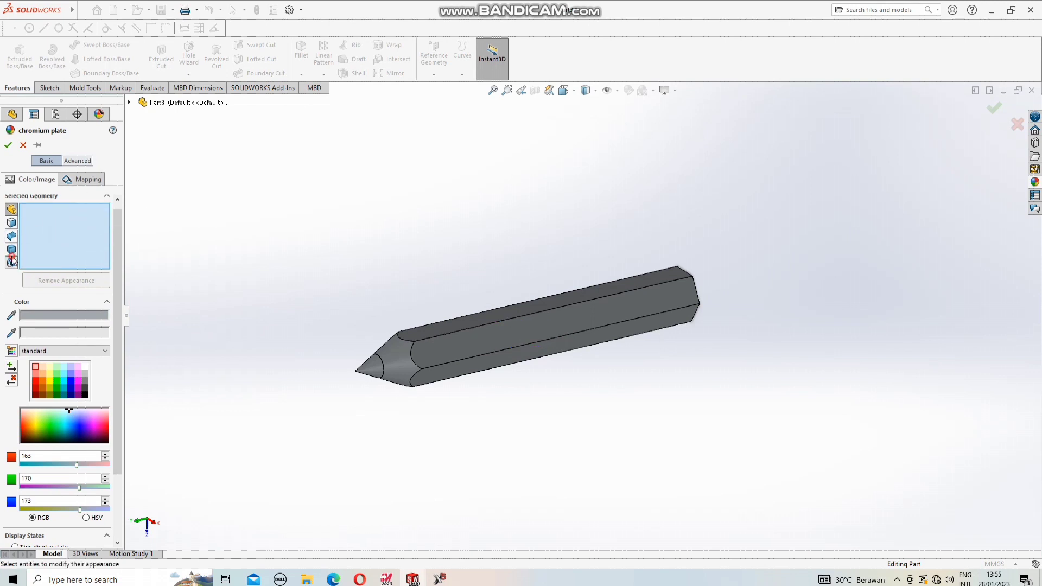
Colour the hexagonal body's Boss-Extrude2 feature pure red (RGB 255, 0, 0).
{"action": "left_click", "coordinate": [129, 103]}
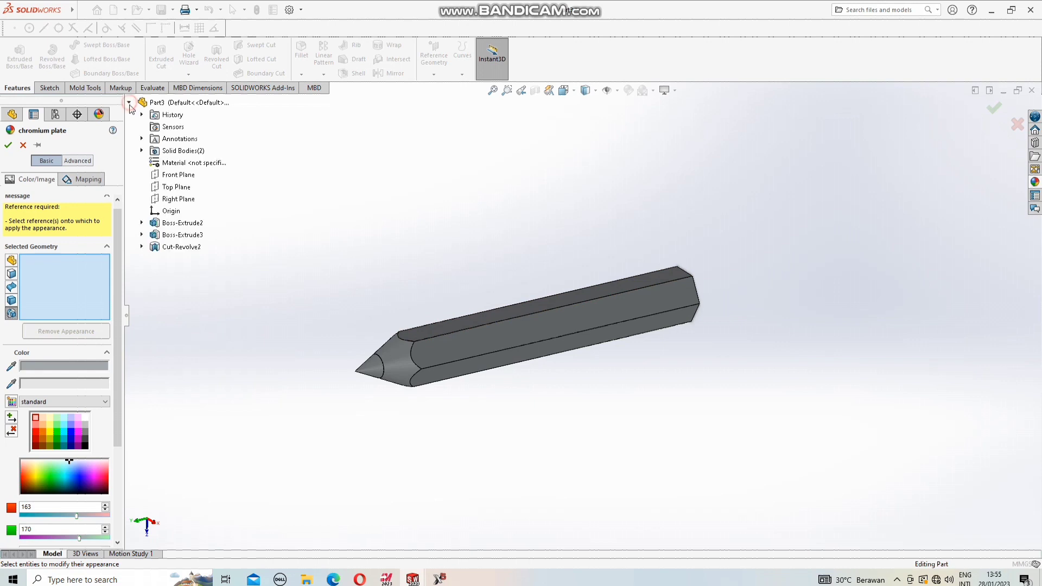
{"action": "left_click", "coordinate": [196, 224]}
{"action": "scroll", "coordinate": [110, 336], "scroll_direction": "down", "scroll_amount": 3}
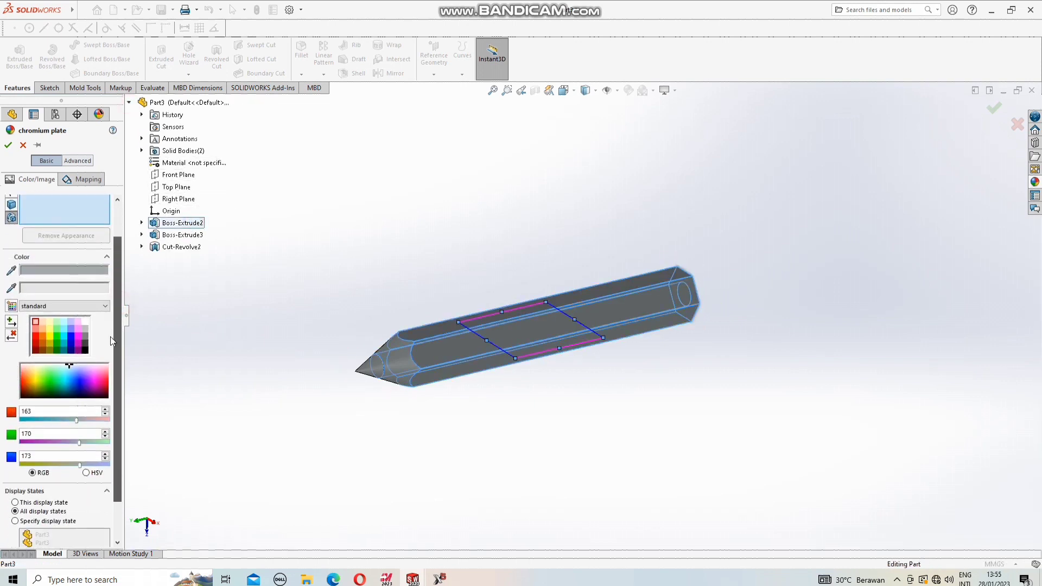
{"action": "left_click", "coordinate": [46, 342]}
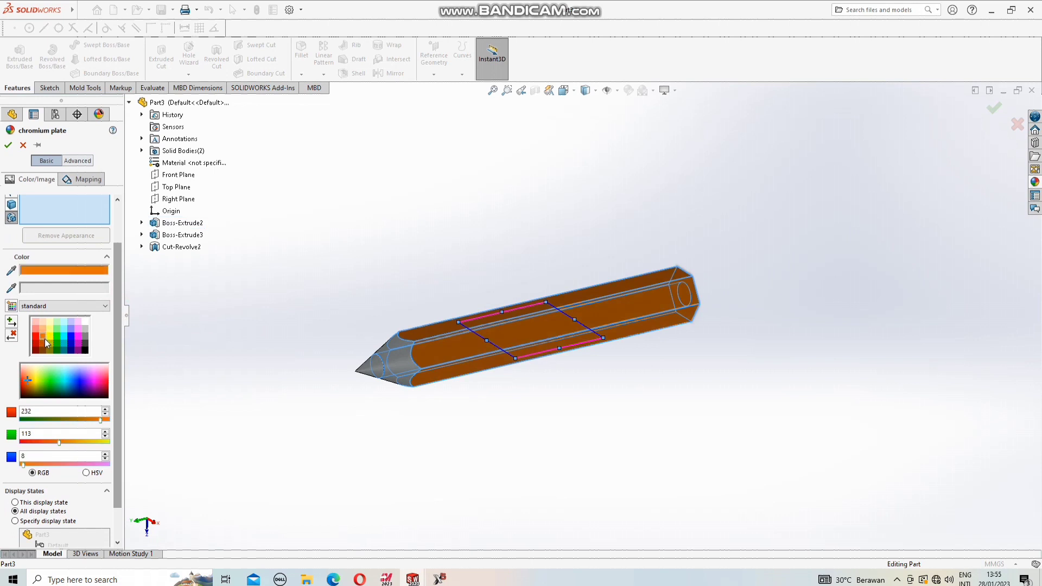
{"action": "left_click", "coordinate": [38, 341]}
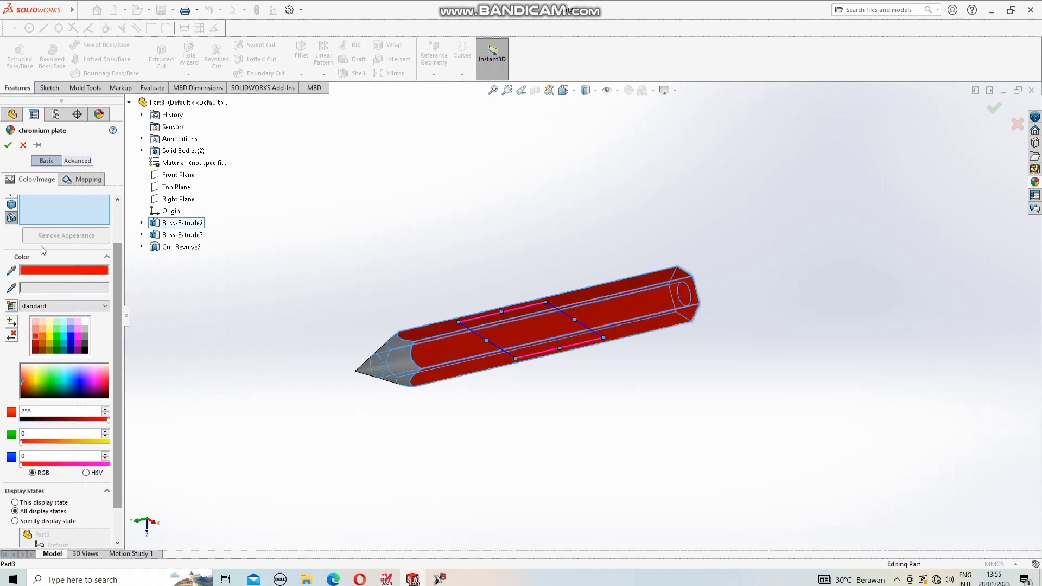
{"action": "left_click", "coordinate": [8, 145]}
Colour the sharpened end's Cut-Revolve2 feature red (RGB 255, 0, 0) instead of the whole part.
{"action": "mouse_move", "coordinate": [565, 207]}
{"action": "middle_mouse_down"}
{"action": "mouse_move", "coordinate": [576, 205]}
{"action": "mouse_move", "coordinate": [532, 212]}
{"action": "mouse_move", "coordinate": [660, 204]}
{"action": "mouse_move", "coordinate": [581, 225]}
{"action": "mouse_move", "coordinate": [653, 213]}
{"action": "mouse_move", "coordinate": [642, 198]}
{"action": "middle_mouse_up"}
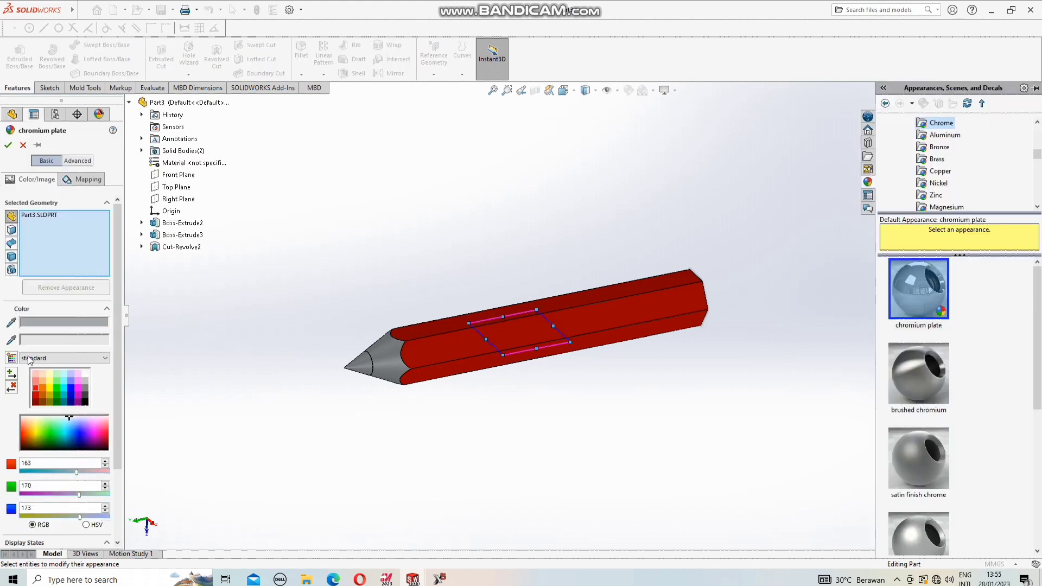
{"action": "right_click", "coordinate": [44, 216]}
{"action": "left_click", "coordinate": [59, 222]}
{"action": "left_click", "coordinate": [13, 269]}
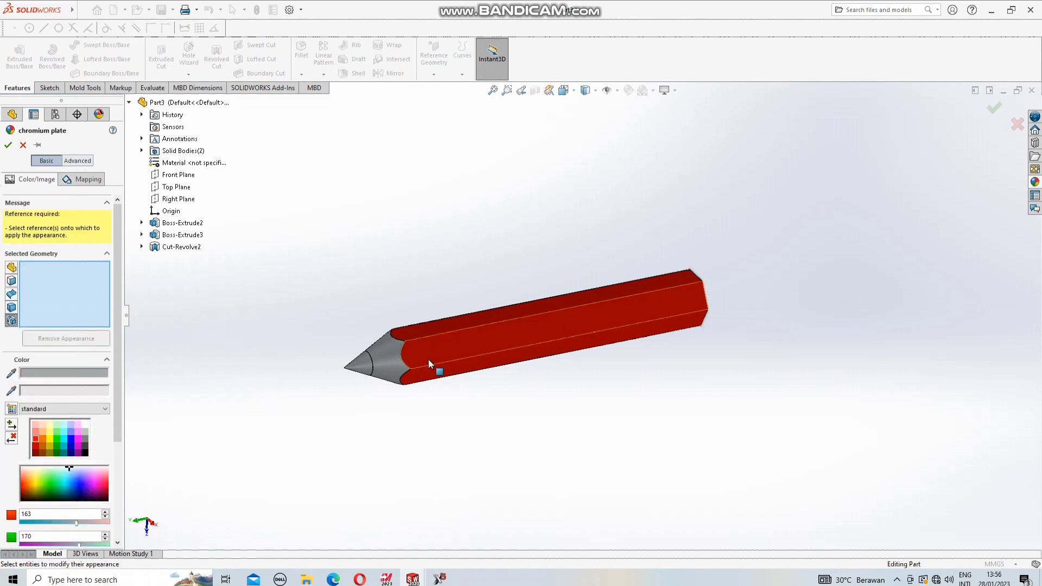
{"action": "left_click", "coordinate": [374, 361]}
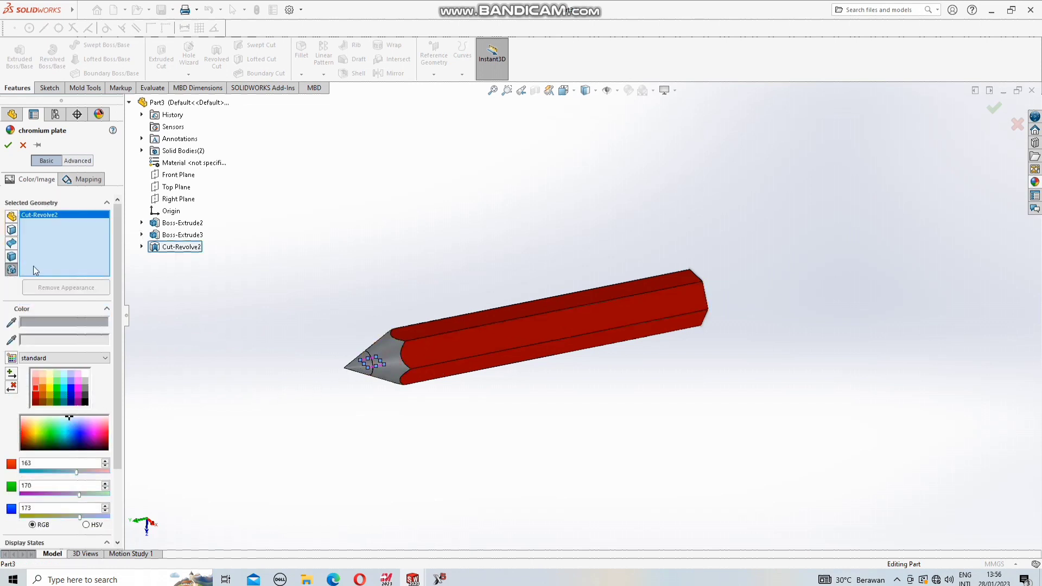
{"action": "left_click", "coordinate": [34, 391]}
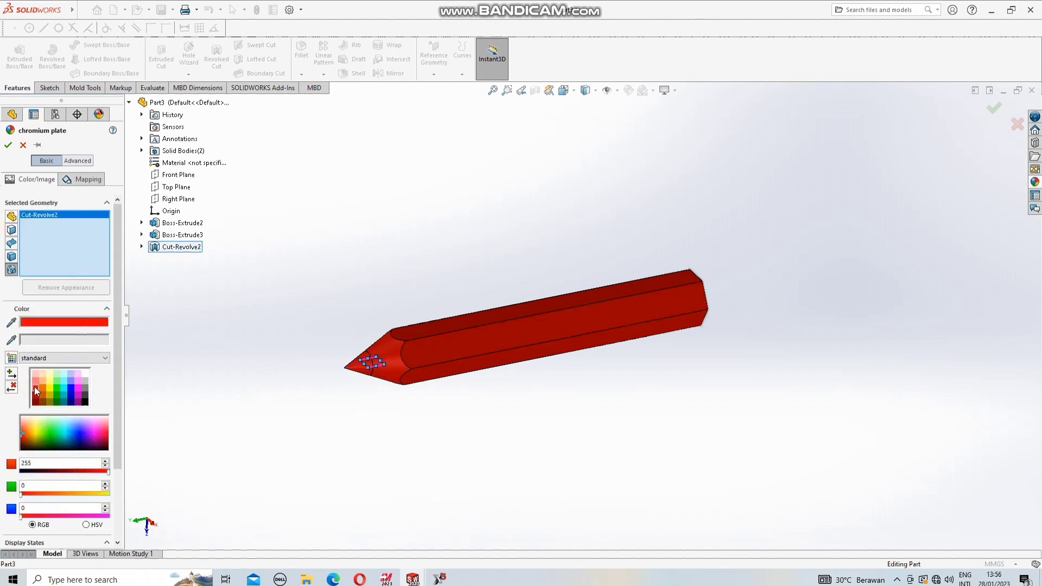
{"action": "left_click", "coordinate": [7, 145]}
Start another appearance edit, remove the whole part from the selected geometry and restrict selection to faces.
{"action": "mouse_move", "coordinate": [357, 380]}
{"action": "middle_mouse_down"}
{"action": "mouse_move", "coordinate": [258, 372]}
{"action": "mouse_move", "coordinate": [342, 367]}
{"action": "middle_mouse_up"}
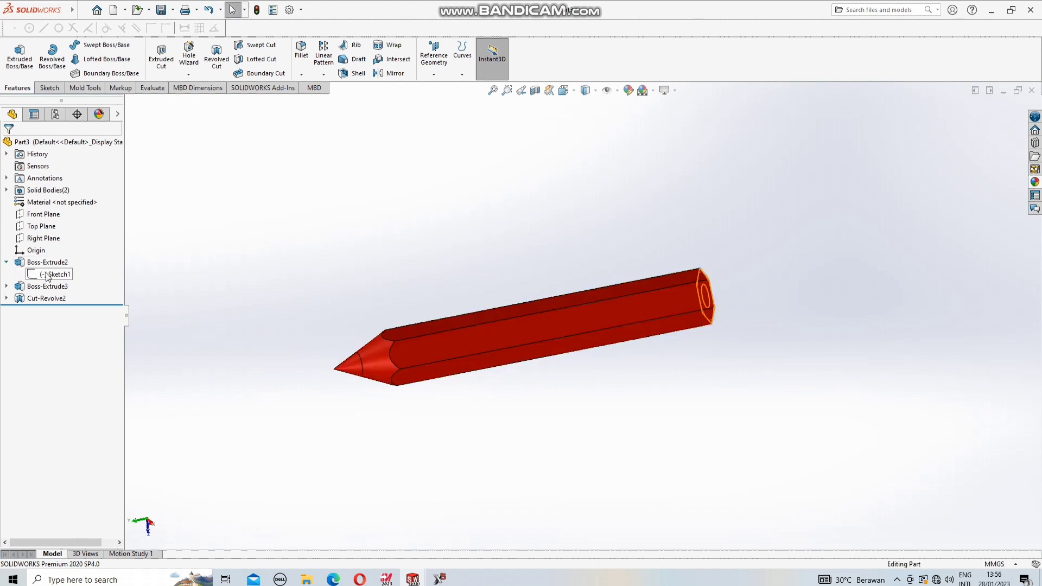
{"action": "left_click", "coordinate": [6, 262]}
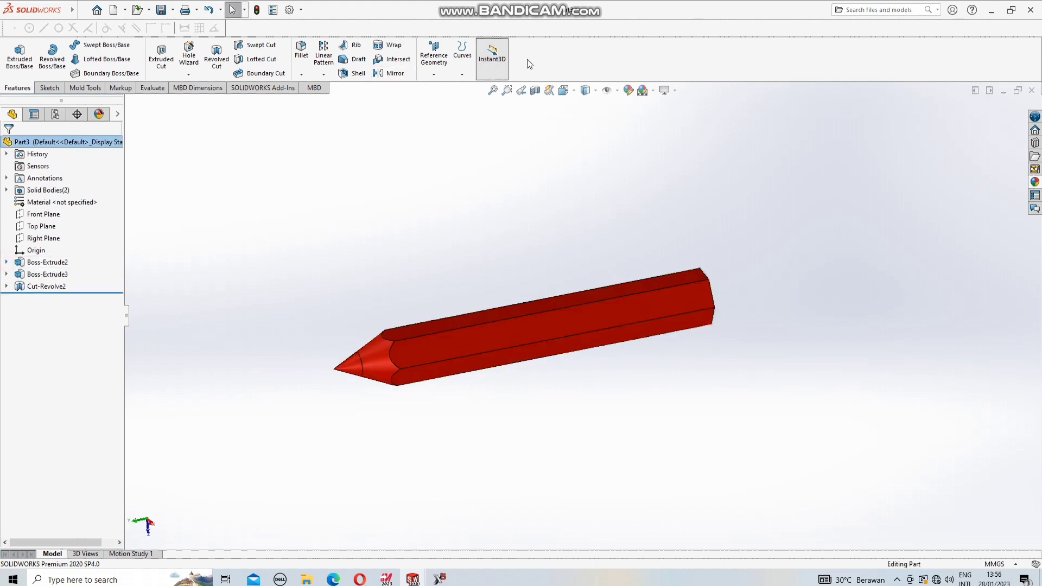
{"action": "left_click", "coordinate": [628, 90]}
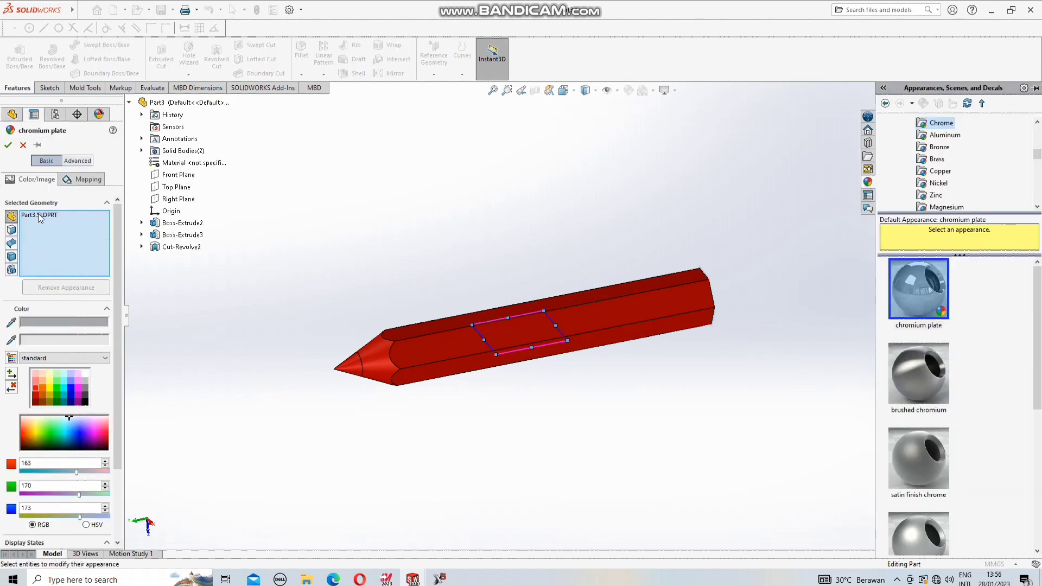
{"action": "right_click", "coordinate": [40, 217]}
{"action": "left_click", "coordinate": [51, 239]}
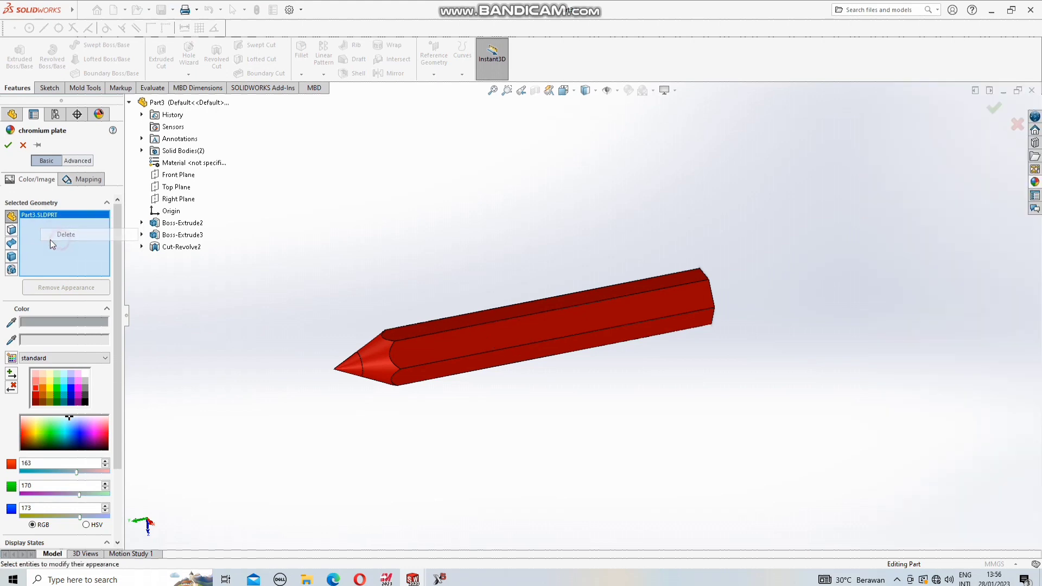
{"action": "left_click", "coordinate": [12, 244]}
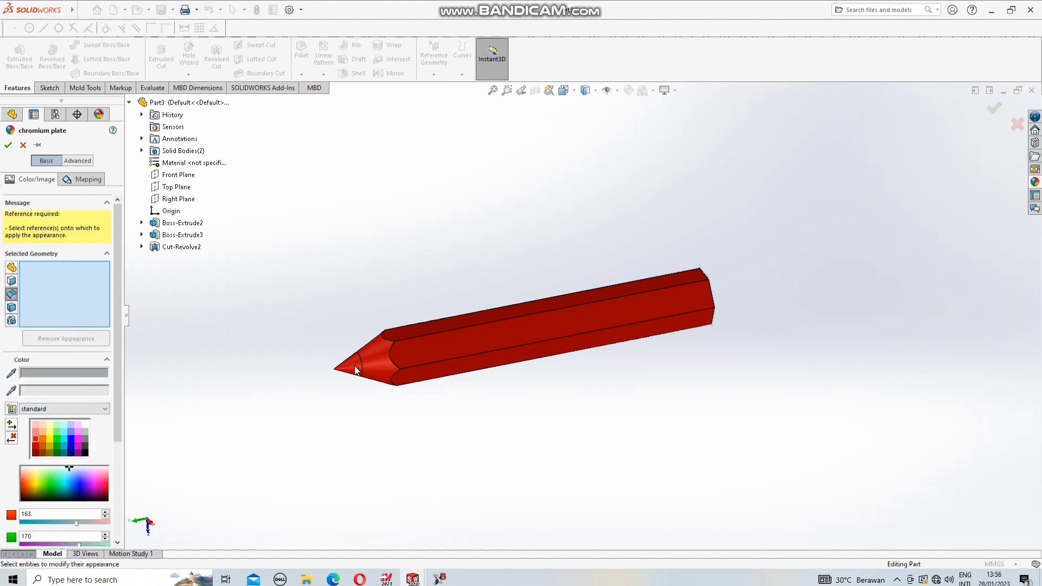
{"action": "left_click", "coordinate": [11, 281]}
Colour the core's conical tip face and its round face at the opposite end dark grey (RGB 64, 64, 64).
{"action": "left_click", "coordinate": [345, 369]}
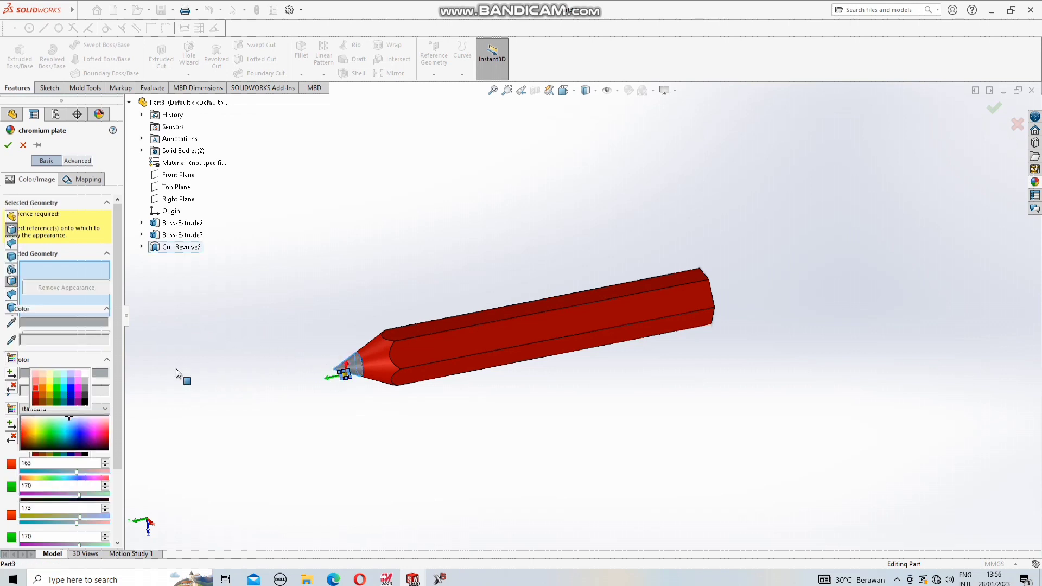
{"action": "scroll", "coordinate": [119, 366], "scroll_direction": "down", "scroll_amount": 1}
{"action": "left_click", "coordinate": [86, 387]}
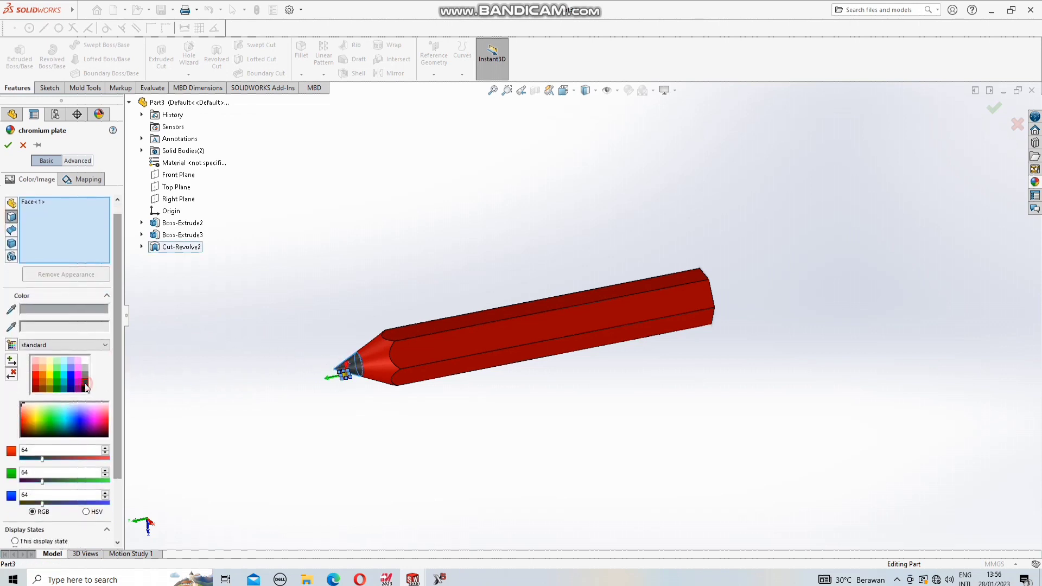
{"action": "middle_click_drag", "start_coordinate": [662, 226], "coordinate": [601, 252]}
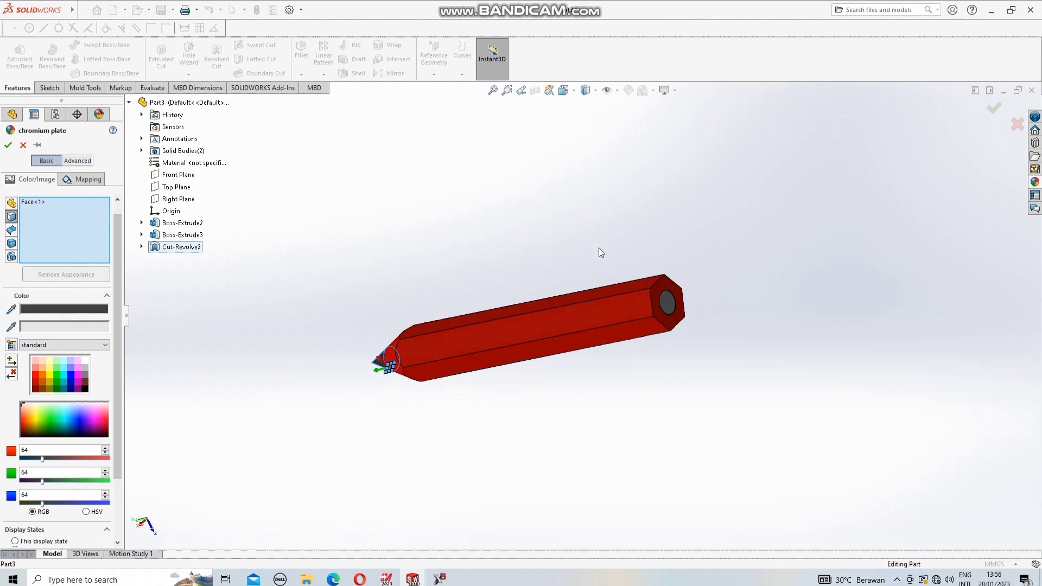
{"action": "left_click", "coordinate": [671, 306]}
{"action": "left_click", "coordinate": [7, 145]}
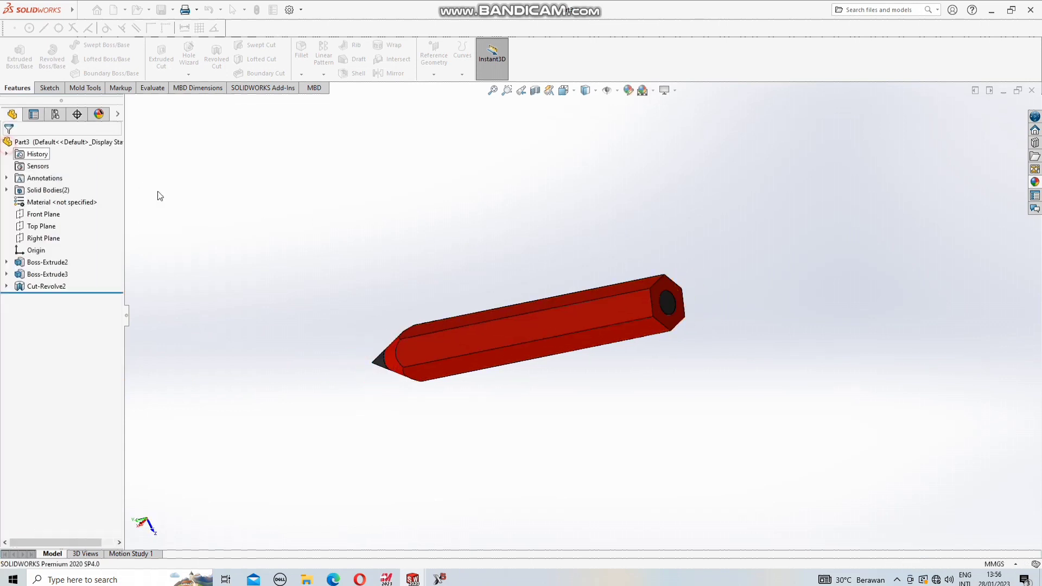
Start a new part appearance edit, clear the whole part from the selected geometry and limit selection to faces.
{"action": "mouse_move", "coordinate": [398, 228]}
{"action": "middle_mouse_down"}
{"action": "mouse_move", "coordinate": [467, 228]}
{"action": "mouse_move", "coordinate": [559, 117]}
{"action": "middle_mouse_up"}
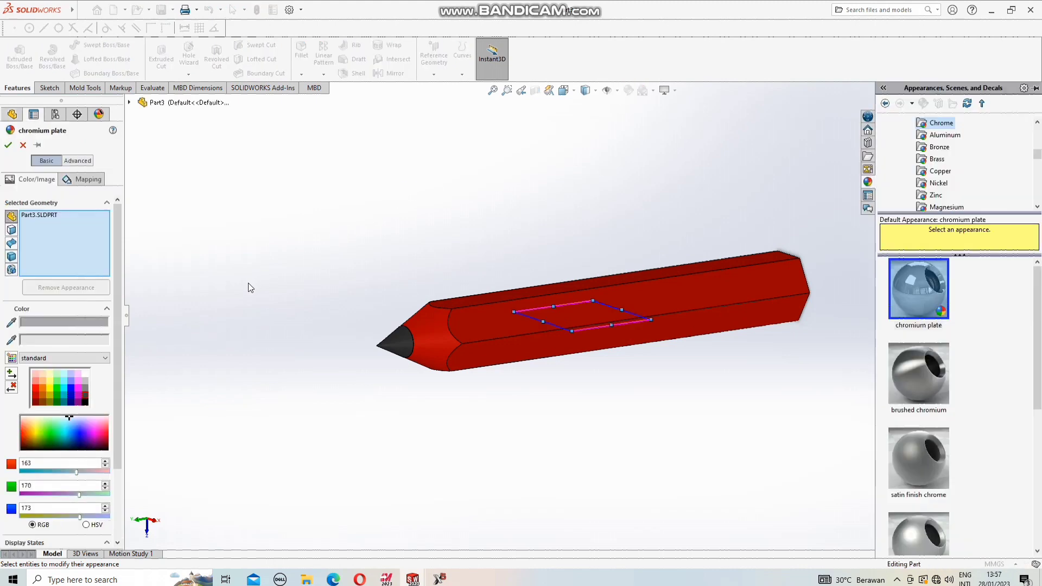
{"action": "left_click", "coordinate": [34, 216]}
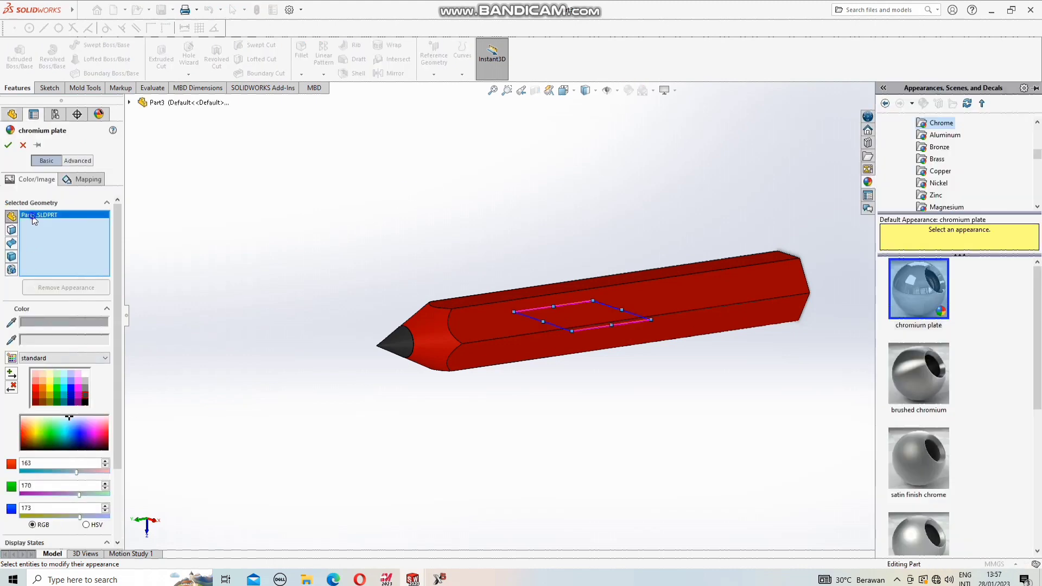
{"action": "right_click", "coordinate": [35, 216]}
{"action": "left_click", "coordinate": [57, 235]}
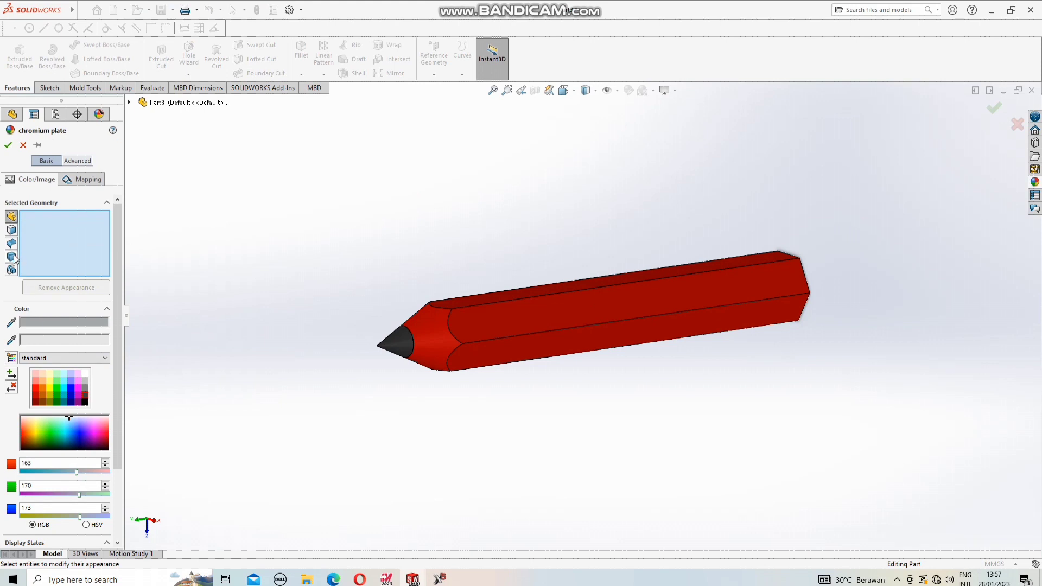
{"action": "left_click", "coordinate": [11, 230]}
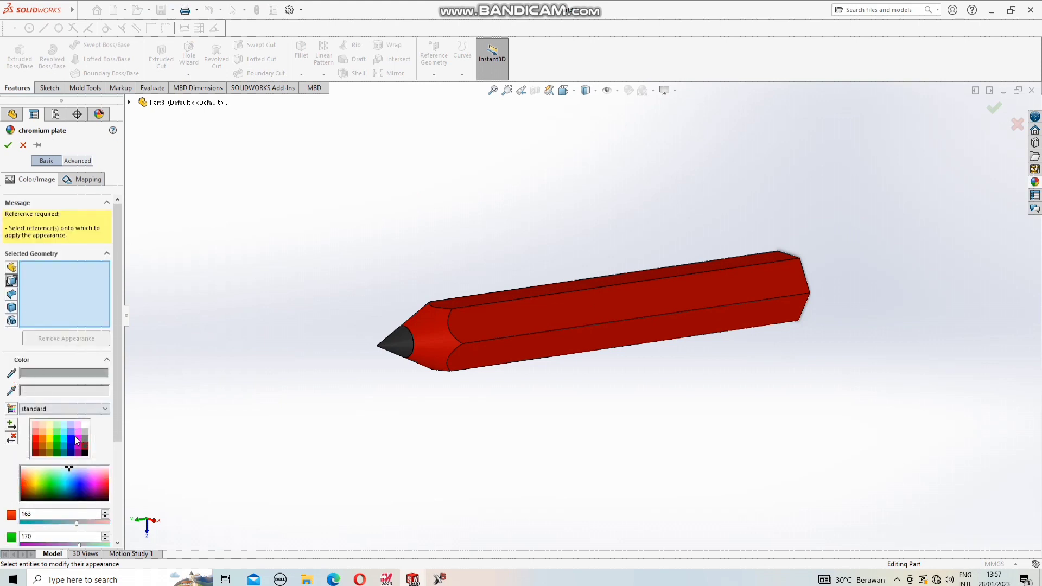
Colour the sharpened cone face and the body's hexagonal end face light orange (RGB 252, 188, 132).
{"action": "left_click", "coordinate": [44, 439]}
{"action": "left_click", "coordinate": [44, 432]}
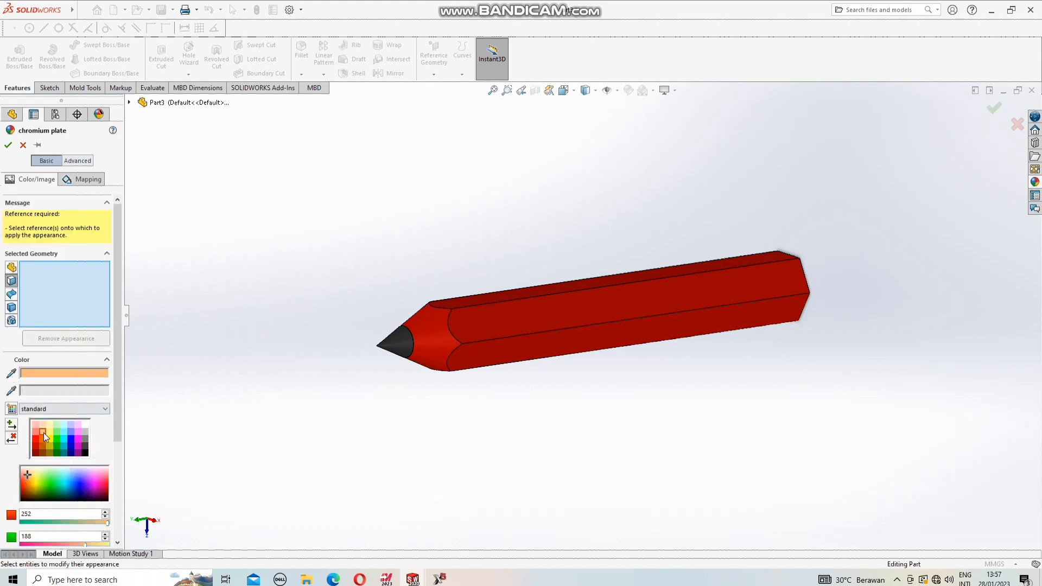
{"action": "left_click", "coordinate": [427, 330]}
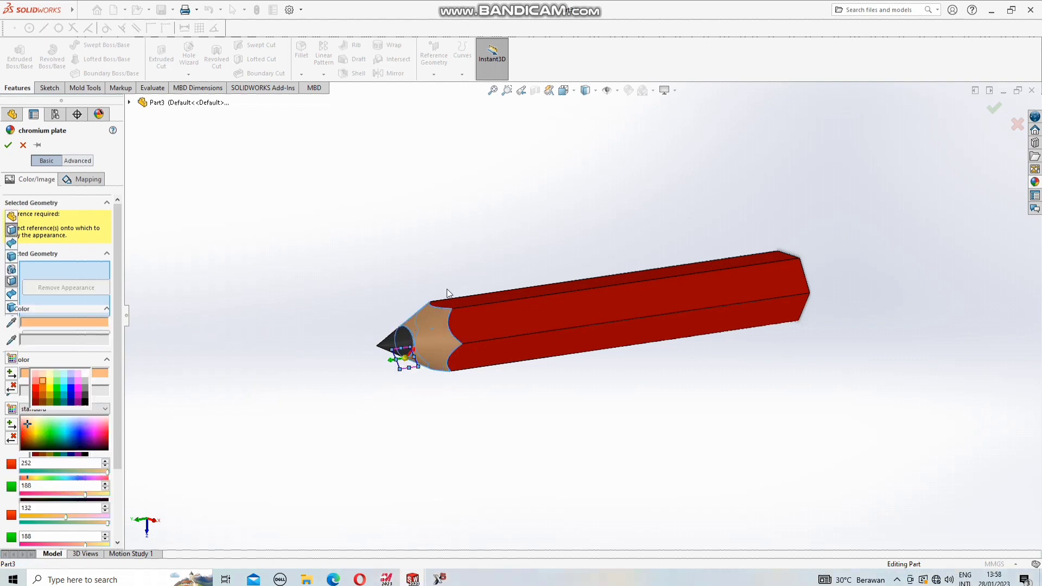
{"action": "middle_click_drag", "start_coordinate": [700, 222], "coordinate": [533, 263]}
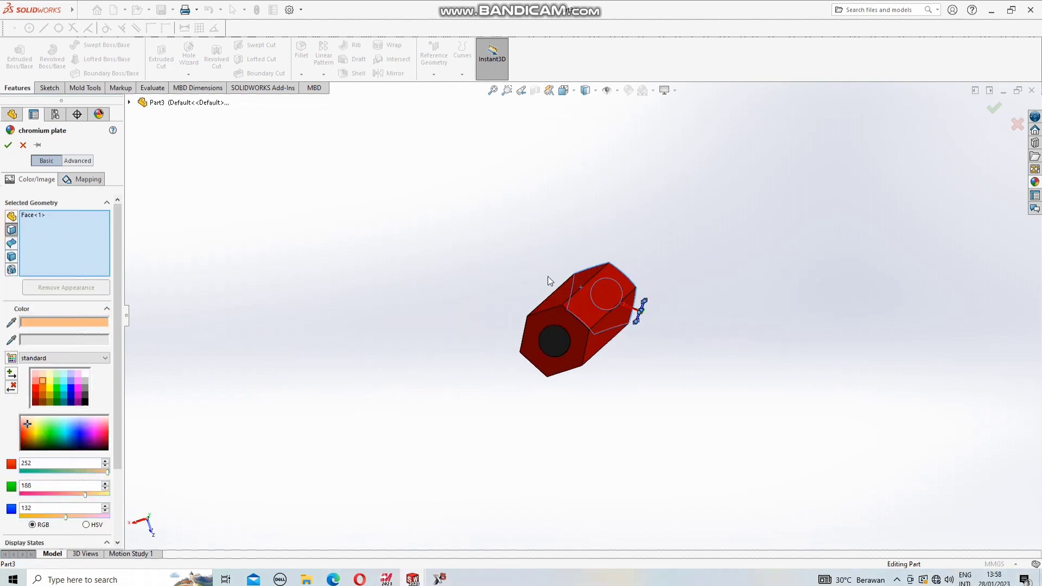
{"action": "left_click", "coordinate": [558, 311]}
{"action": "mouse_move", "coordinate": [358, 290]}
{"action": "middle_mouse_down"}
{"action": "mouse_move", "coordinate": [456, 255]}
{"action": "mouse_move", "coordinate": [318, 239]}
{"action": "middle_mouse_up"}
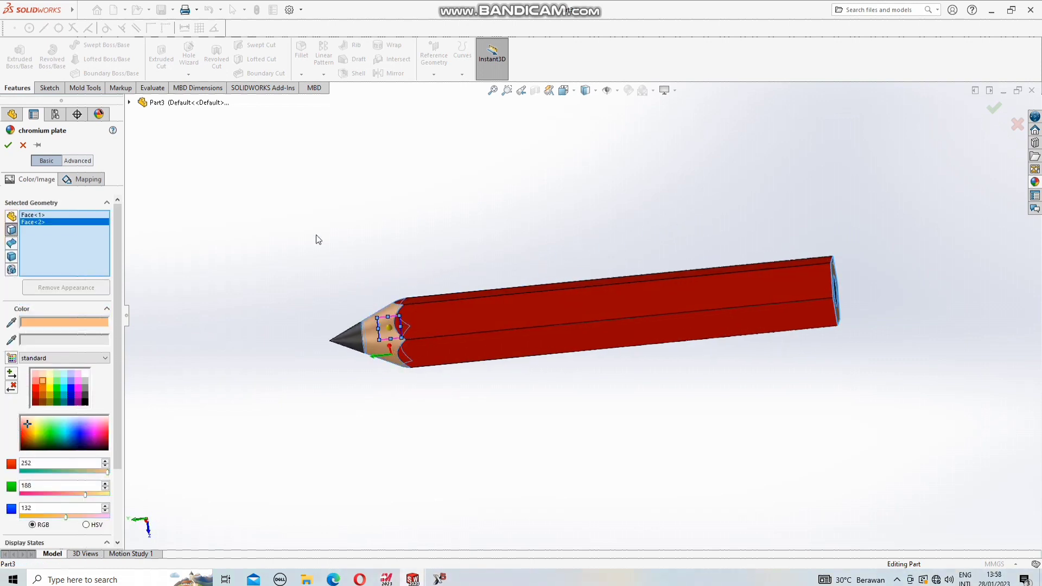
{"action": "left_click", "coordinate": [8, 143]}
Start a sketch on a long flat side face of the hexagonal body and view it face-on.
{"action": "mouse_move", "coordinate": [218, 340]}
{"action": "middle_mouse_down"}
{"action": "mouse_move", "coordinate": [269, 344]}
{"action": "mouse_move", "coordinate": [271, 369]}
{"action": "middle_mouse_up"}
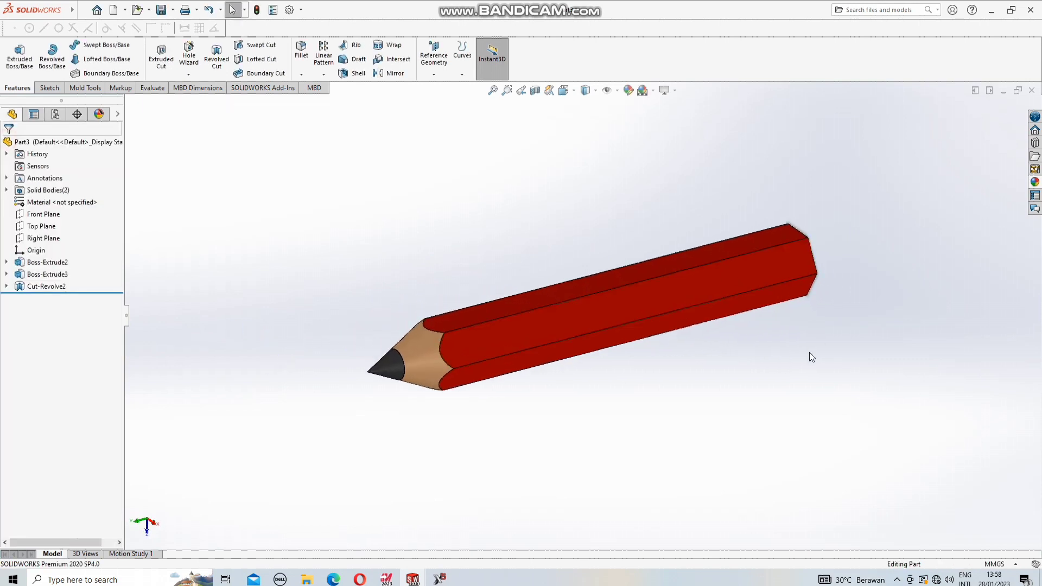
{"action": "mouse_move", "coordinate": [809, 356]}
{"action": "middle_mouse_down"}
{"action": "mouse_move", "coordinate": [753, 391]}
{"action": "mouse_move", "coordinate": [576, 423]}
{"action": "mouse_move", "coordinate": [702, 421]}
{"action": "mouse_move", "coordinate": [805, 380]}
{"action": "mouse_move", "coordinate": [743, 393]}
{"action": "mouse_move", "coordinate": [760, 391]}
{"action": "mouse_move", "coordinate": [749, 348]}
{"action": "middle_mouse_up"}
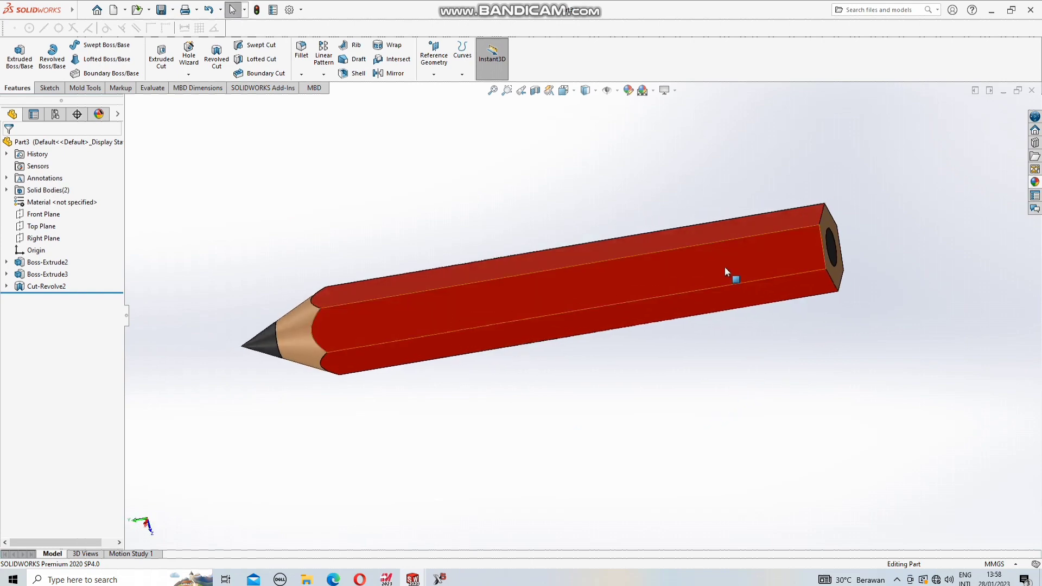
{"action": "right_click", "coordinate": [727, 275]}
{"action": "left_click", "coordinate": [756, 255]}
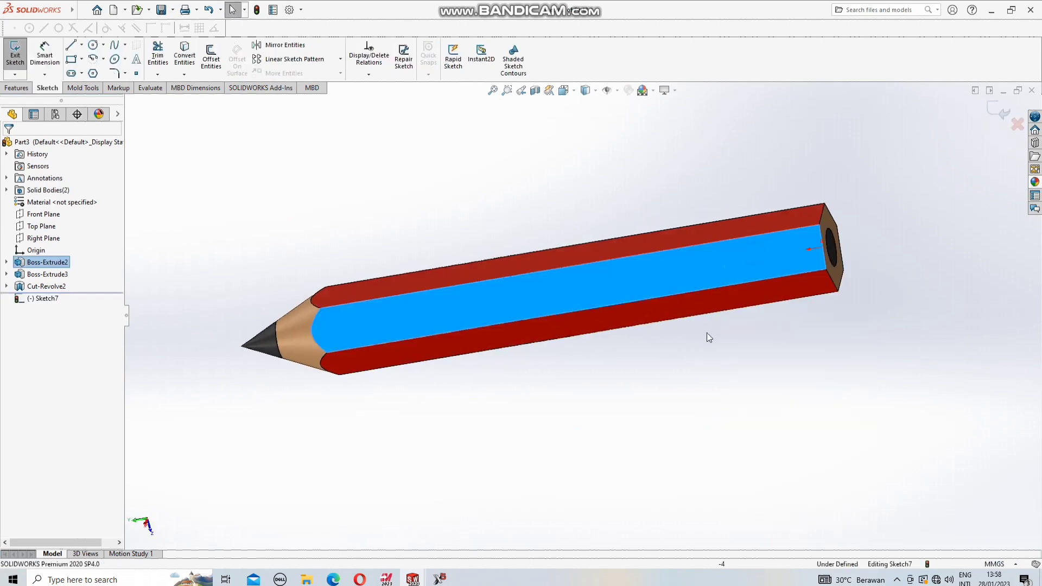
{"action": "key", "text": "space"}
{"action": "left_click", "coordinate": [441, 342]}
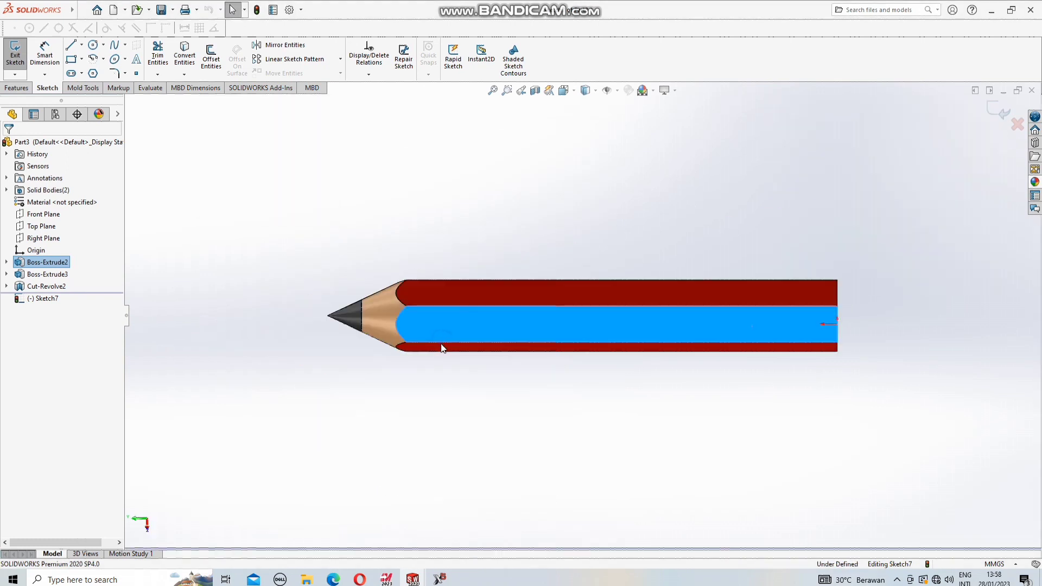
{"action": "left_click", "coordinate": [392, 388]}
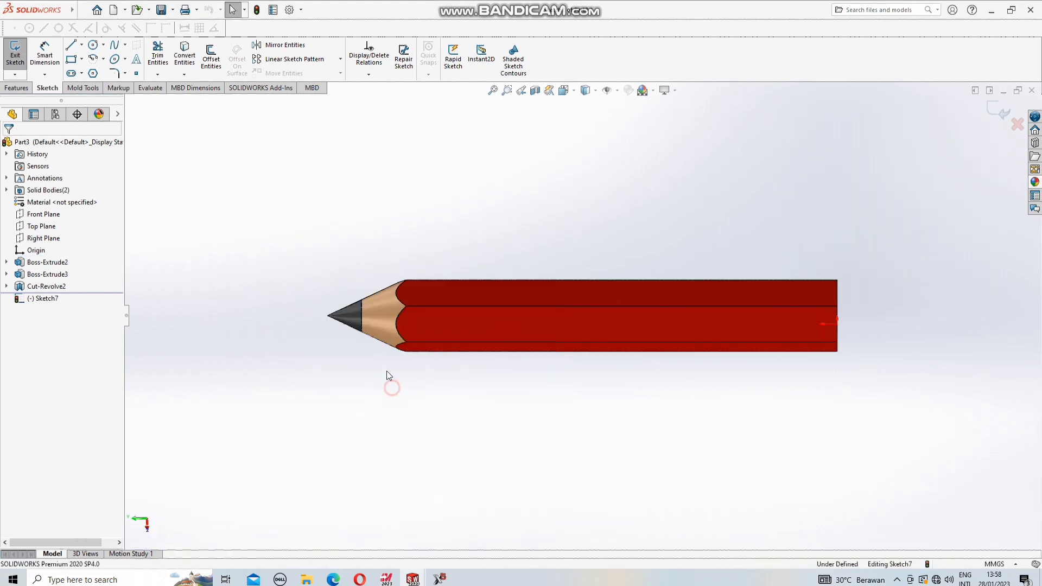
Sketch a horizontal centerline about 15.4 mm long on the side face, starting at the pencil's blunt end edge.
{"action": "left_click", "coordinate": [82, 45]}
{"action": "left_click", "coordinate": [93, 61]}
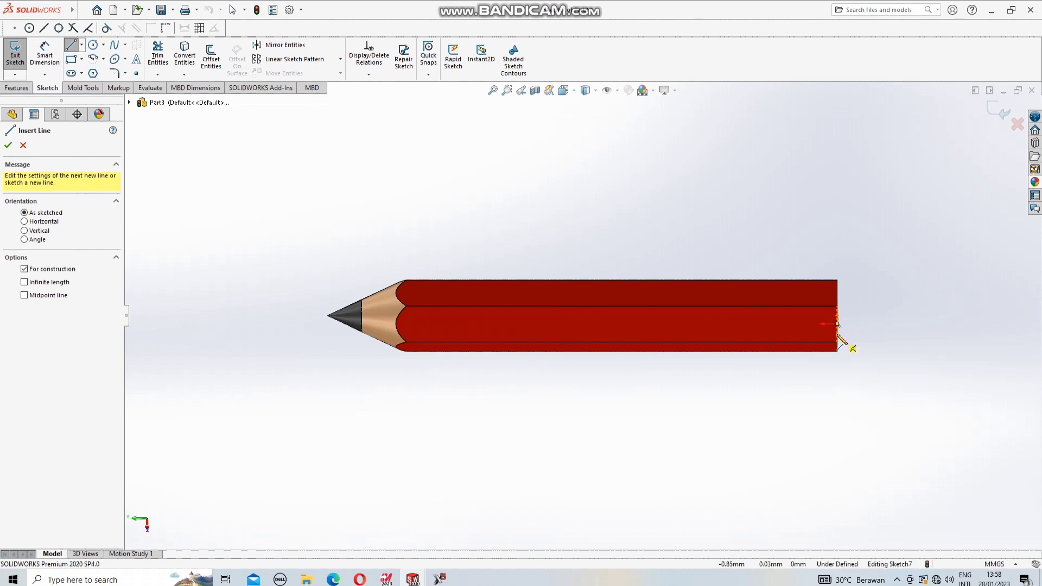
{"action": "left_click", "coordinate": [837, 334]}
{"action": "left_click", "coordinate": [641, 334]}
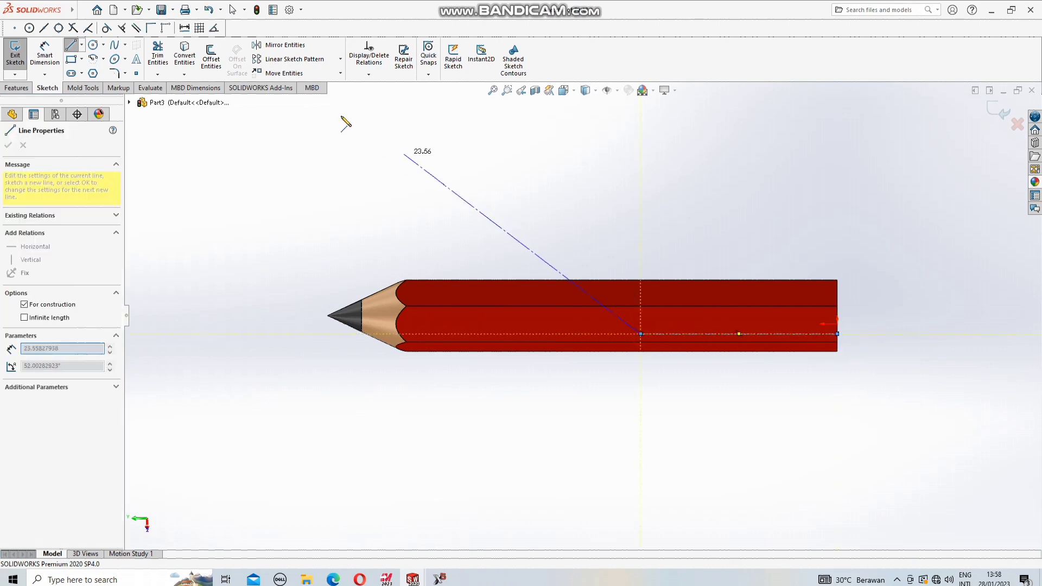
Dimension the centerline's length and set it to 15 mm.
{"action": "left_click", "coordinate": [45, 54]}
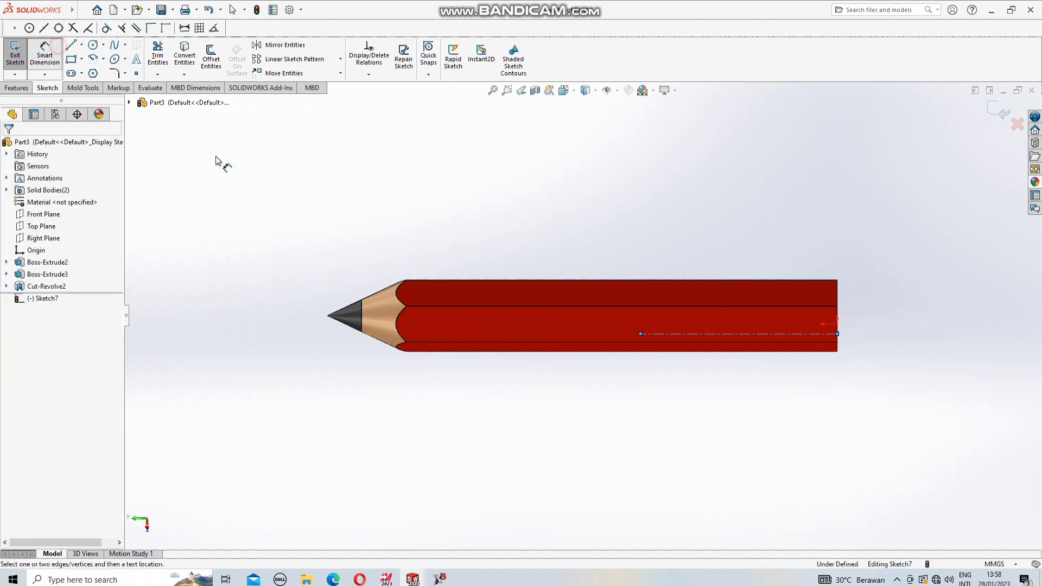
{"action": "left_click", "coordinate": [757, 334]}
{"action": "left_click", "coordinate": [746, 401]}
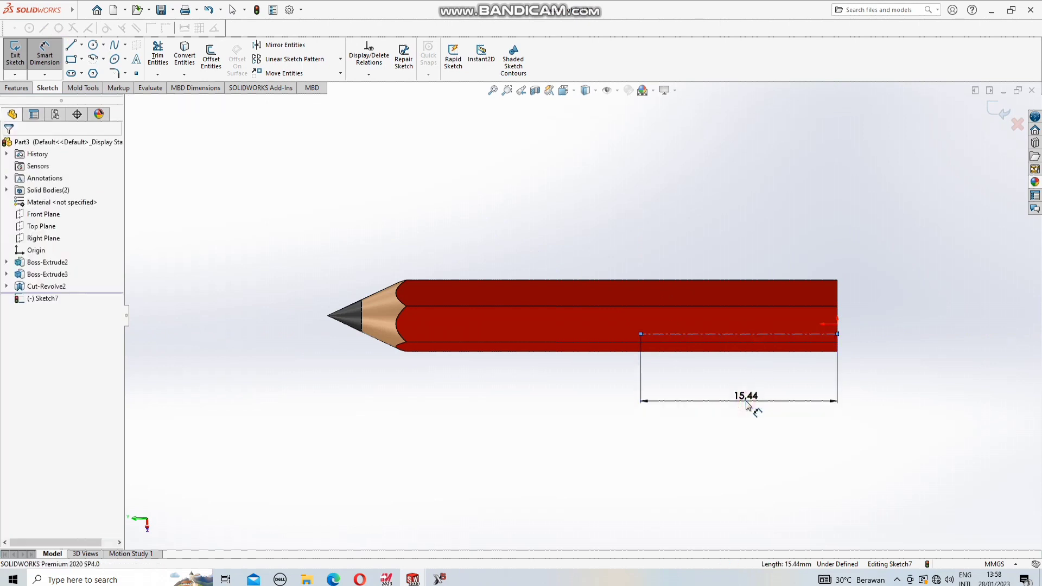
{"action": "left_click", "coordinate": [746, 402]}
{"action": "type", "text": "3"}
{"action": "key", "text": "Return"}
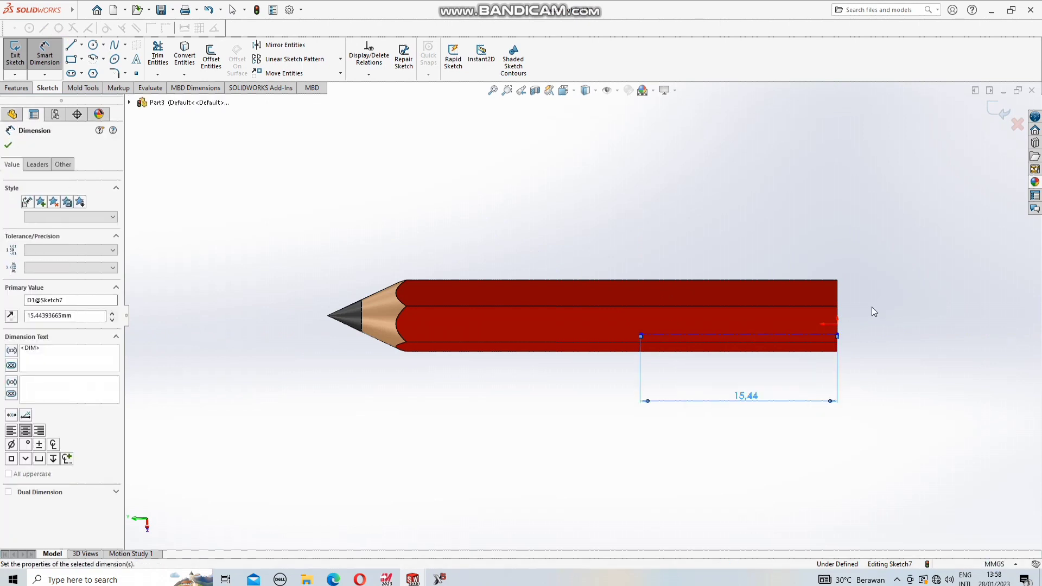
Dimension the centerline's end point from the side face's lower corner at the blunt end and set the distance to 1 mm.
{"action": "scroll", "coordinate": [848, 337], "scroll_direction": "down", "scroll_amount": 5}
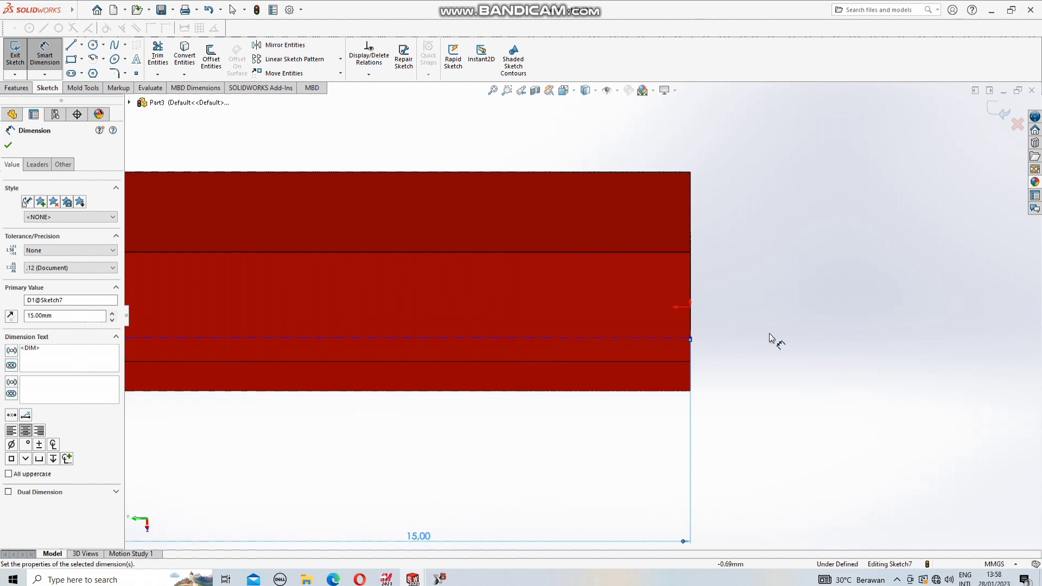
{"action": "left_click", "coordinate": [690, 338]}
{"action": "left_click", "coordinate": [701, 315]}
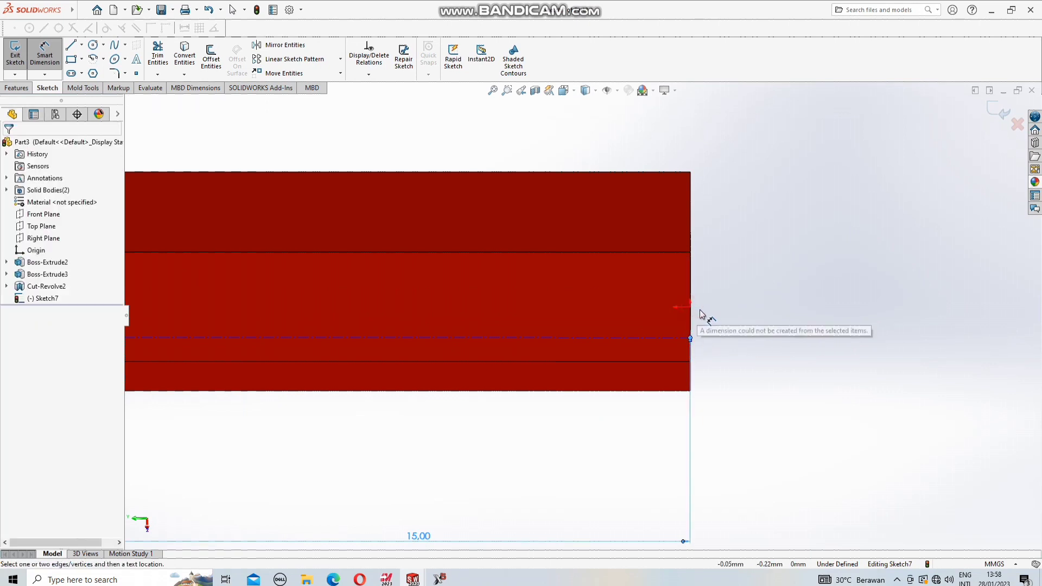
{"action": "left_click", "coordinate": [690, 339]}
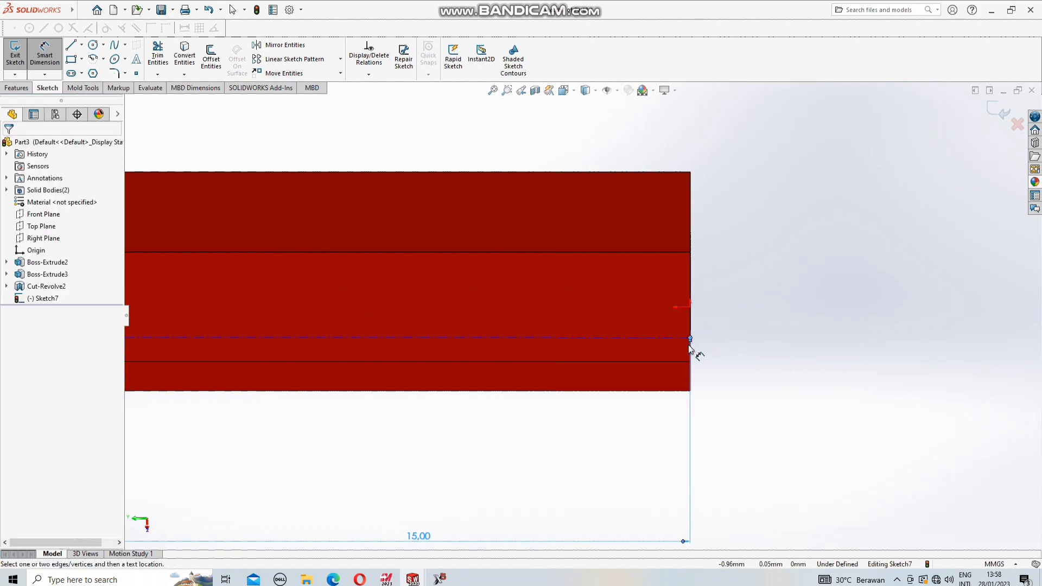
{"action": "left_click", "coordinate": [690, 361]}
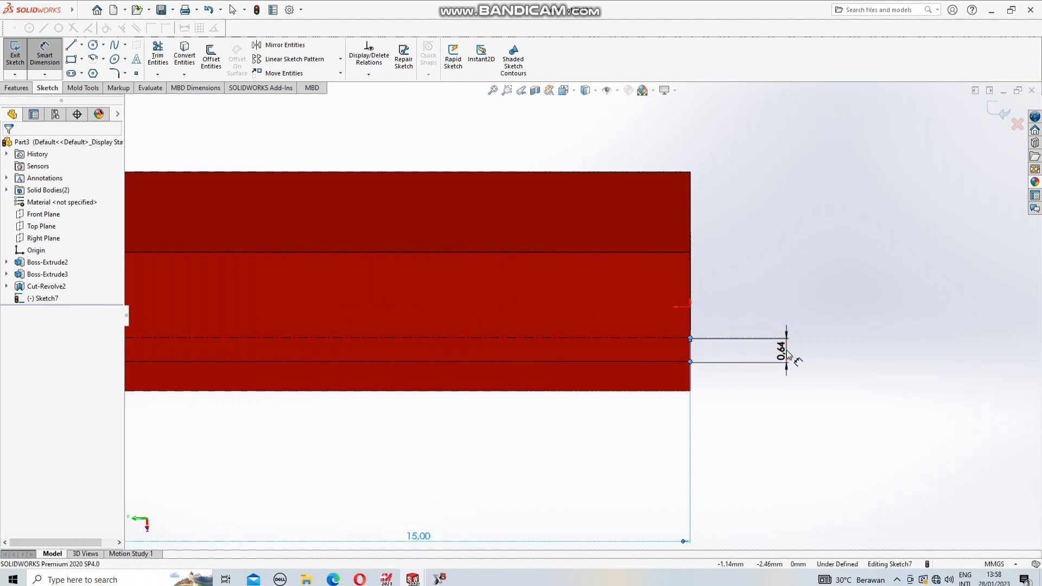
{"action": "left_click", "coordinate": [788, 355]}
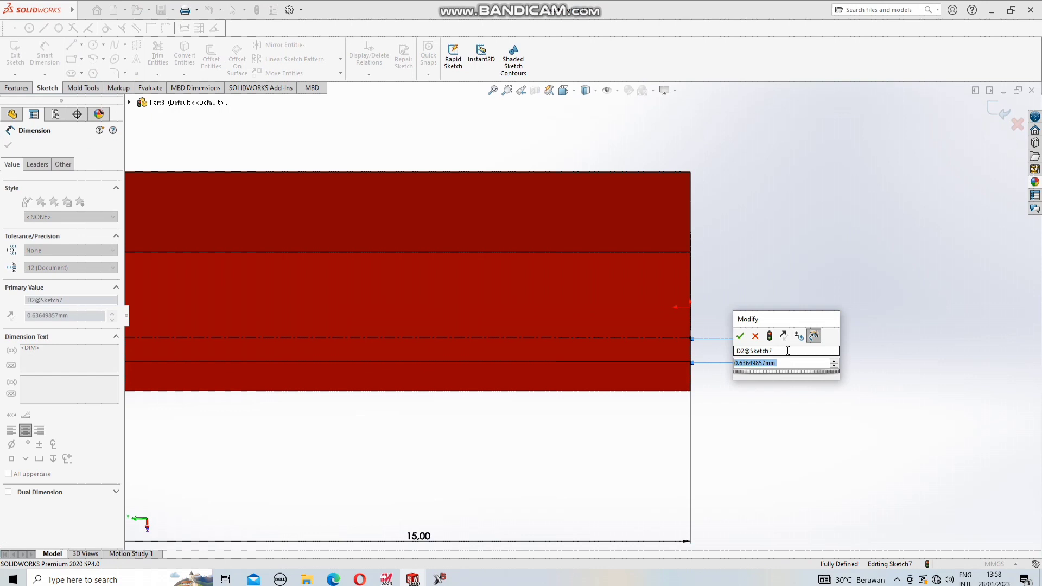
{"action": "type", "text": "2"}
{"action": "key", "text": "BackSpace"}
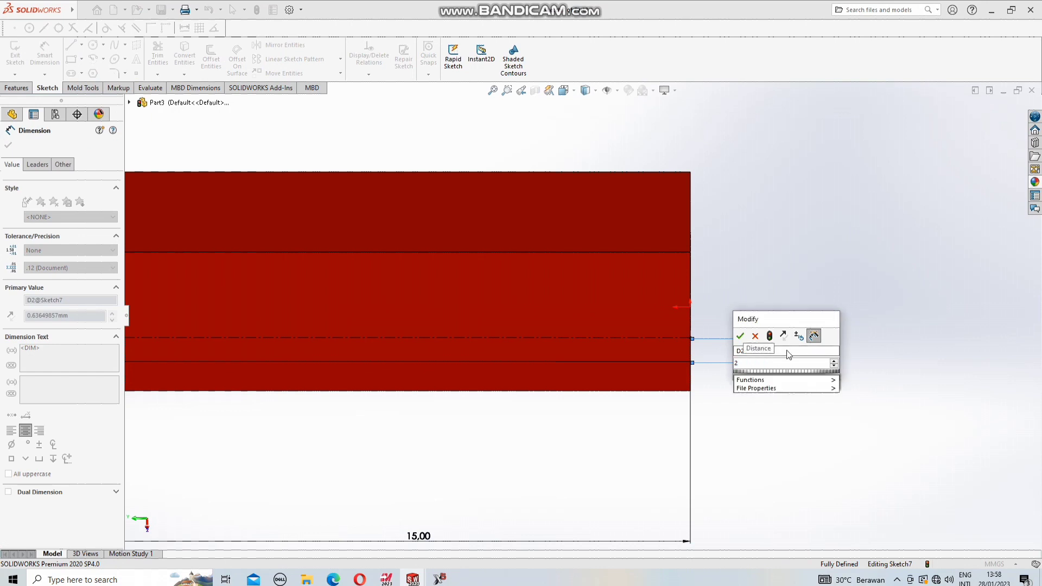
{"action": "type", "text": "1"}
{"action": "key", "text": "Return"}
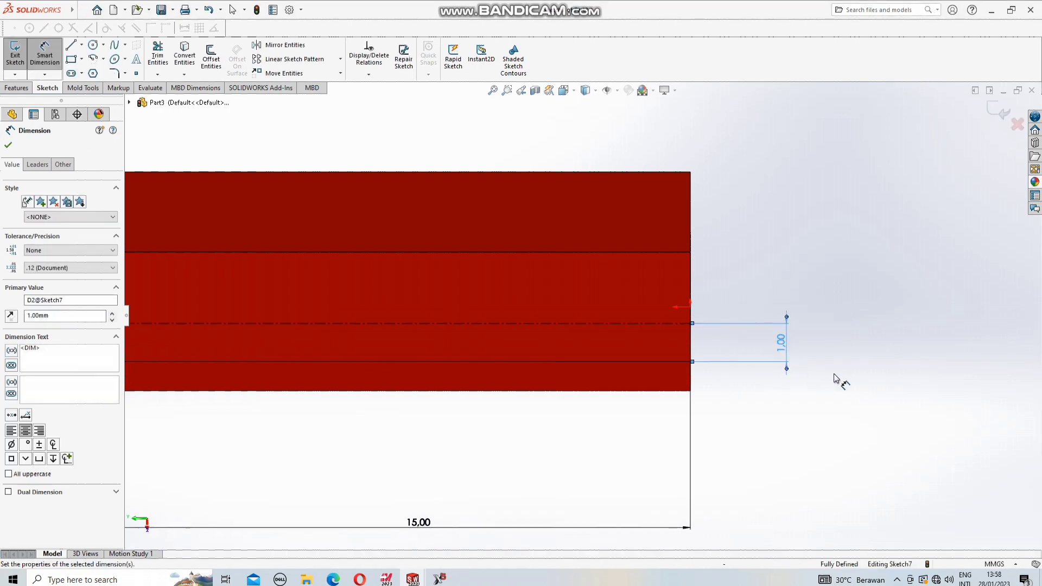
Add the sketch text "Marska" along the centerline and flip it both vertically and horizontally.
{"action": "key", "text": "f"}
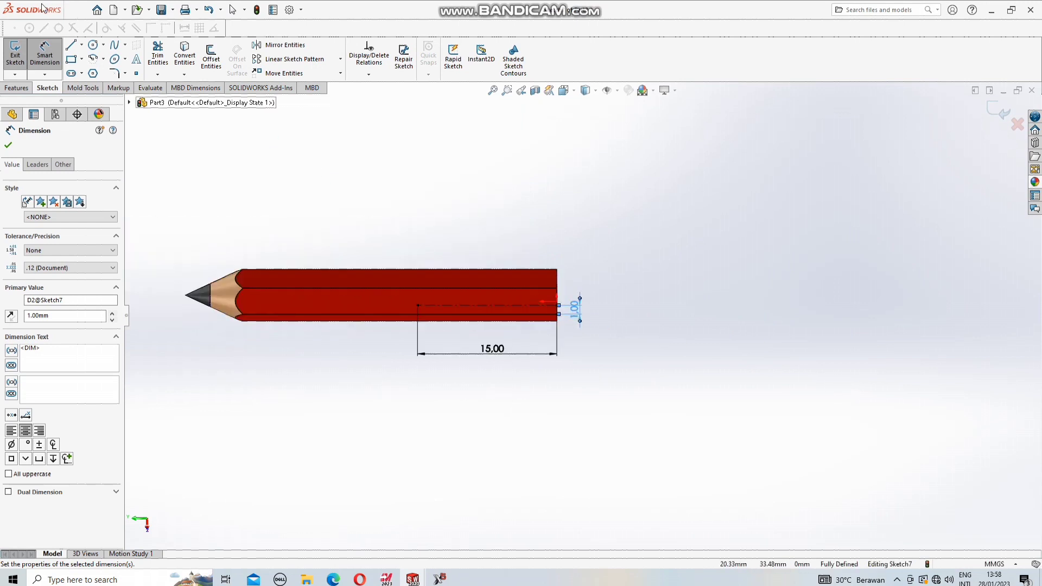
{"action": "left_click", "coordinate": [137, 58]}
{"action": "scroll", "coordinate": [515, 313], "scroll_direction": "down", "scroll_amount": 2}
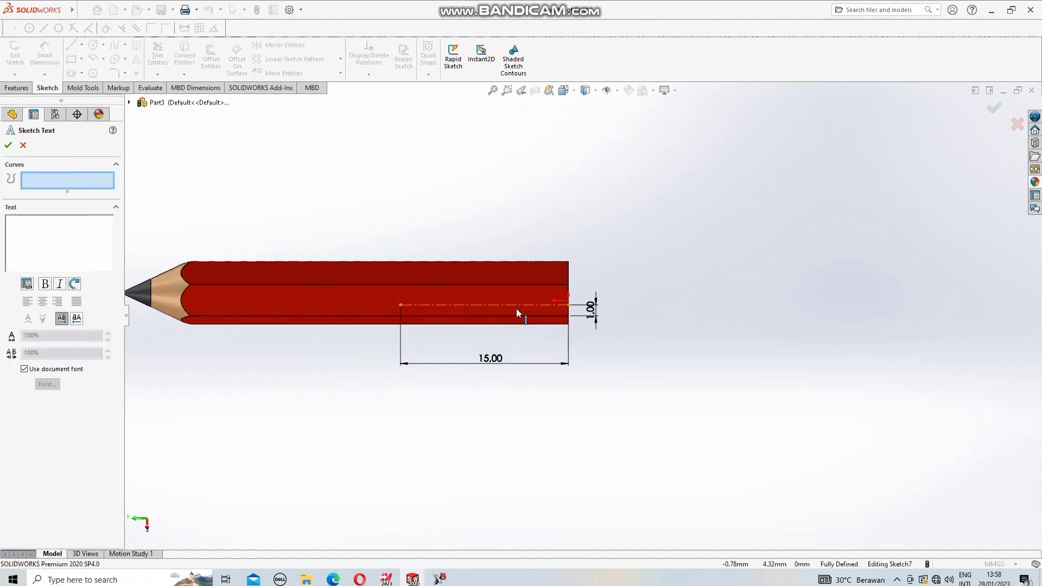
{"action": "scroll", "coordinate": [516, 308], "scroll_direction": "down", "scroll_amount": 2}
{"action": "left_click", "coordinate": [498, 304]}
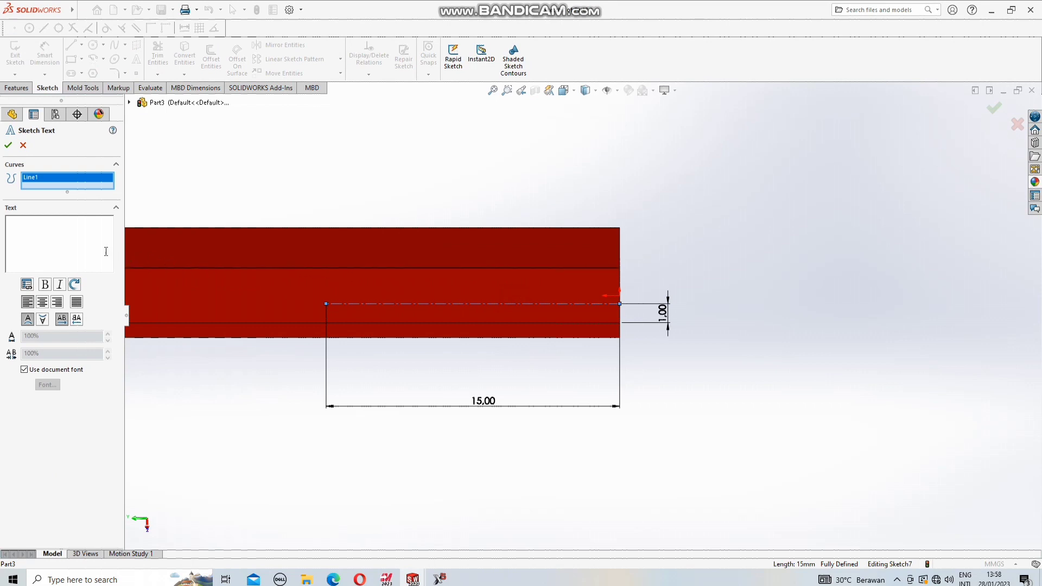
{"action": "type", "text": "Marska"}
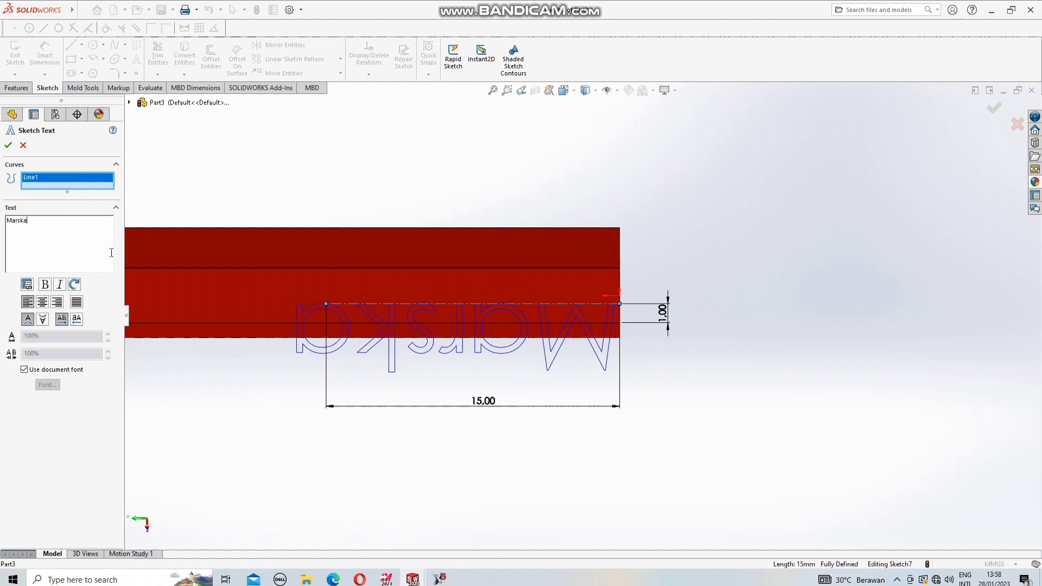
{"action": "left_click", "coordinate": [41, 321]}
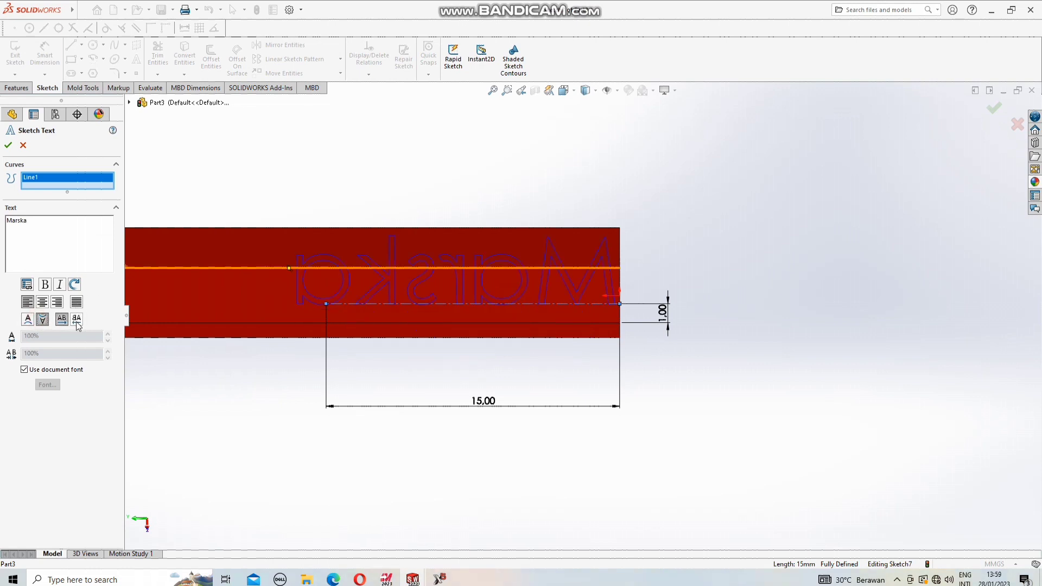
{"action": "left_click", "coordinate": [77, 323]}
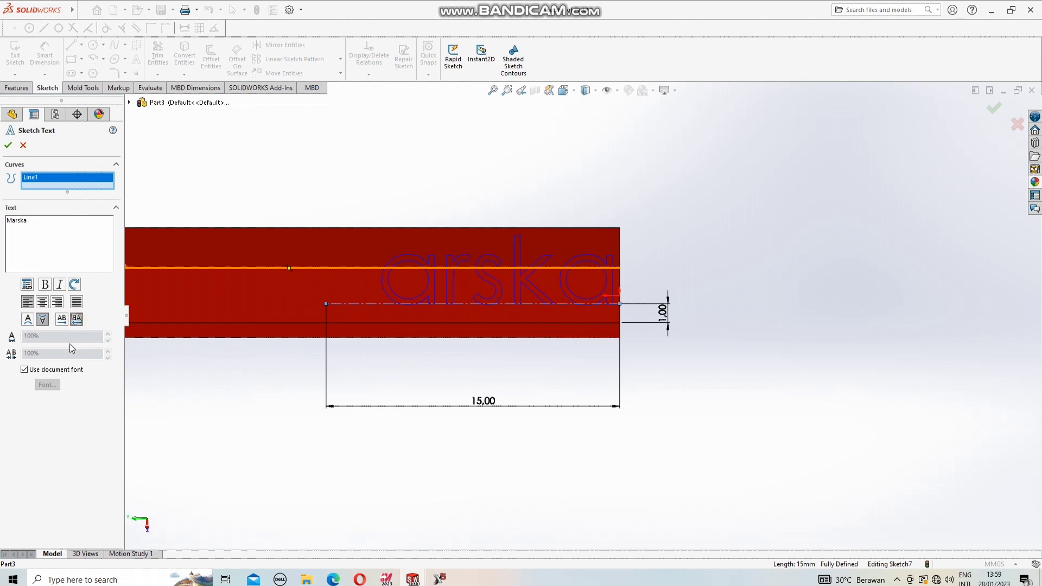
Stop using the document font for the sketch text and set its height to 2 points.
{"action": "left_click", "coordinate": [24, 370]}
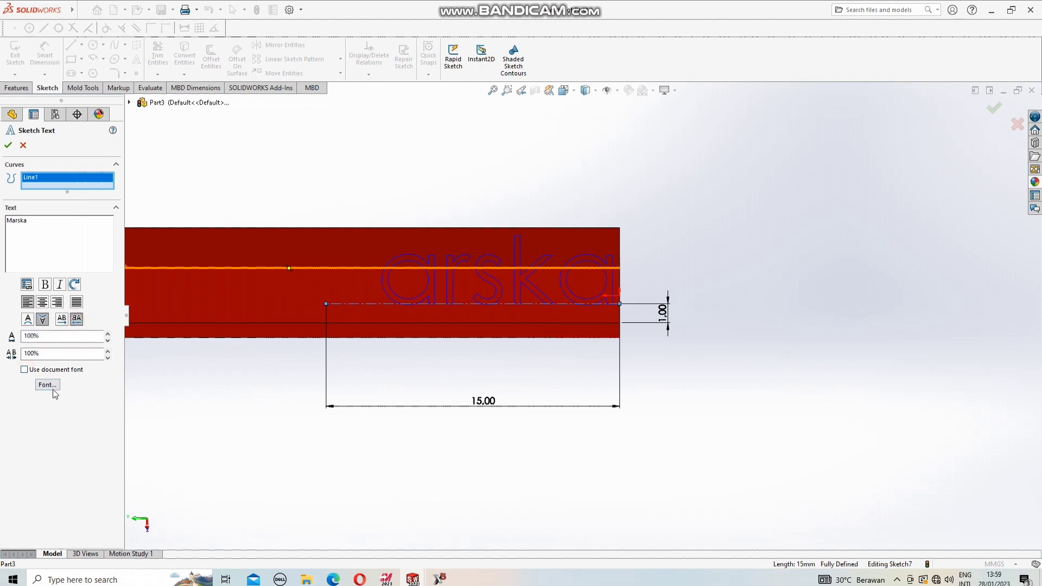
{"action": "left_click", "coordinate": [53, 388]}
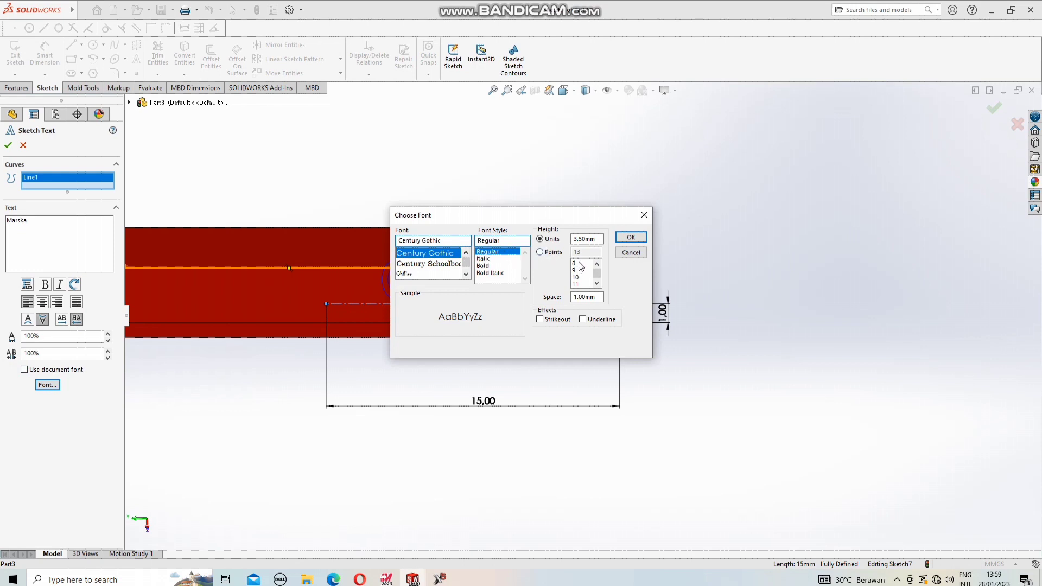
{"action": "left_click", "coordinate": [540, 253]}
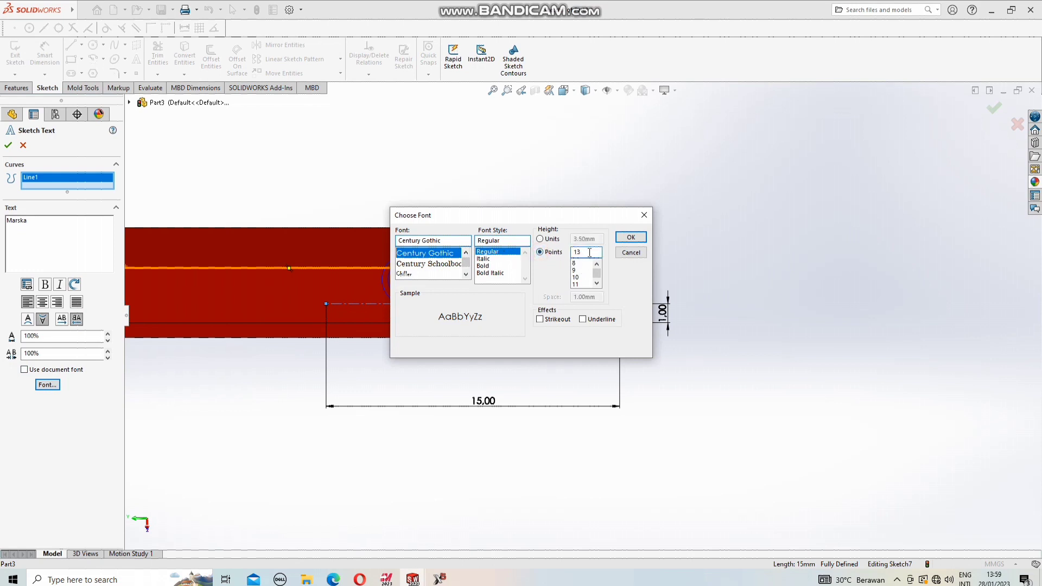
{"action": "type", "text": "2"}
{"action": "left_click", "coordinate": [630, 237]}
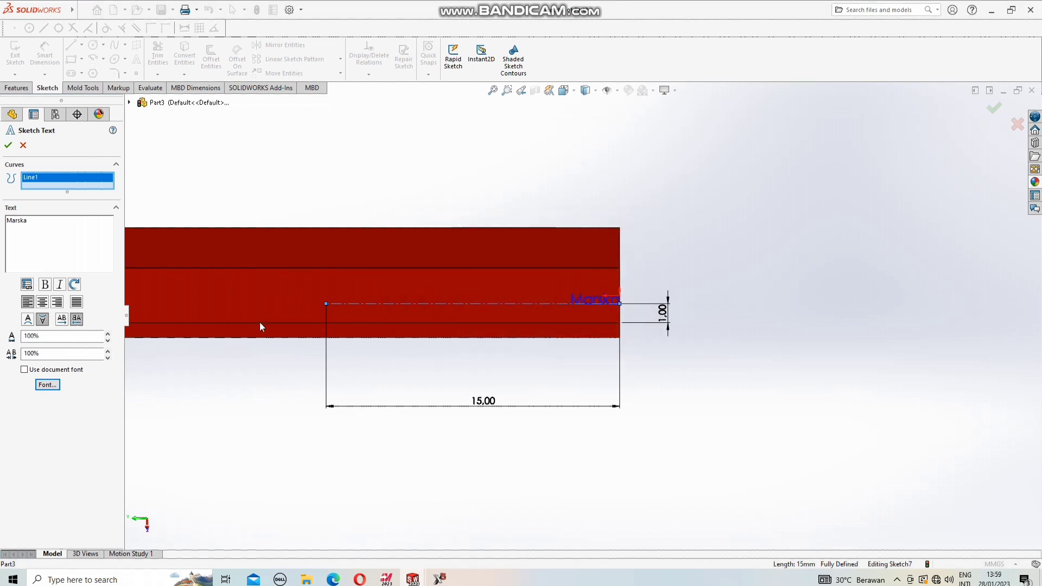
Center the text "Marska" along the centerline, make its font bold with a larger point height, and accept the sketch text.
{"action": "left_click", "coordinate": [42, 303]}
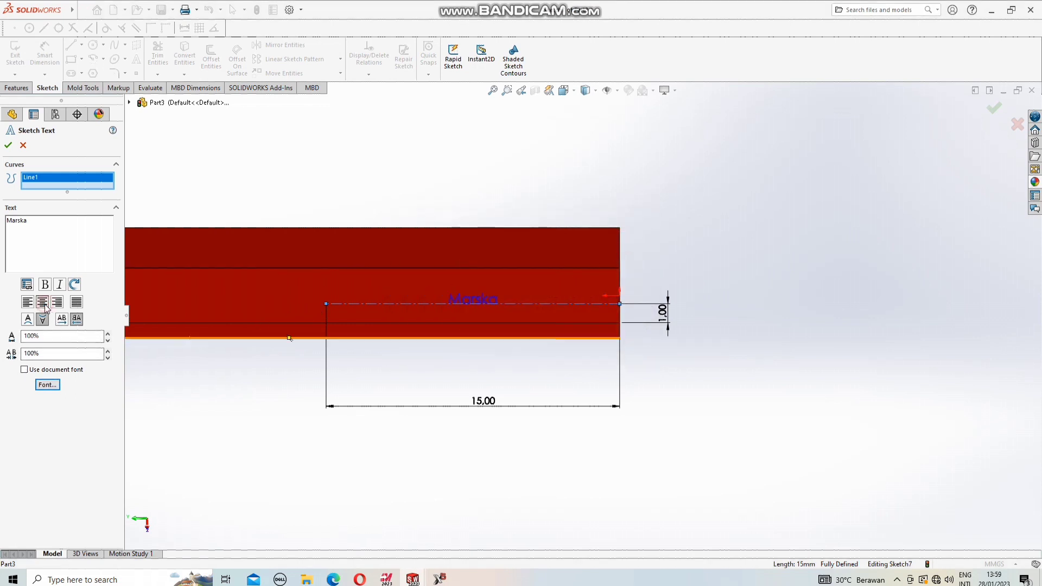
{"action": "left_click", "coordinate": [47, 384]}
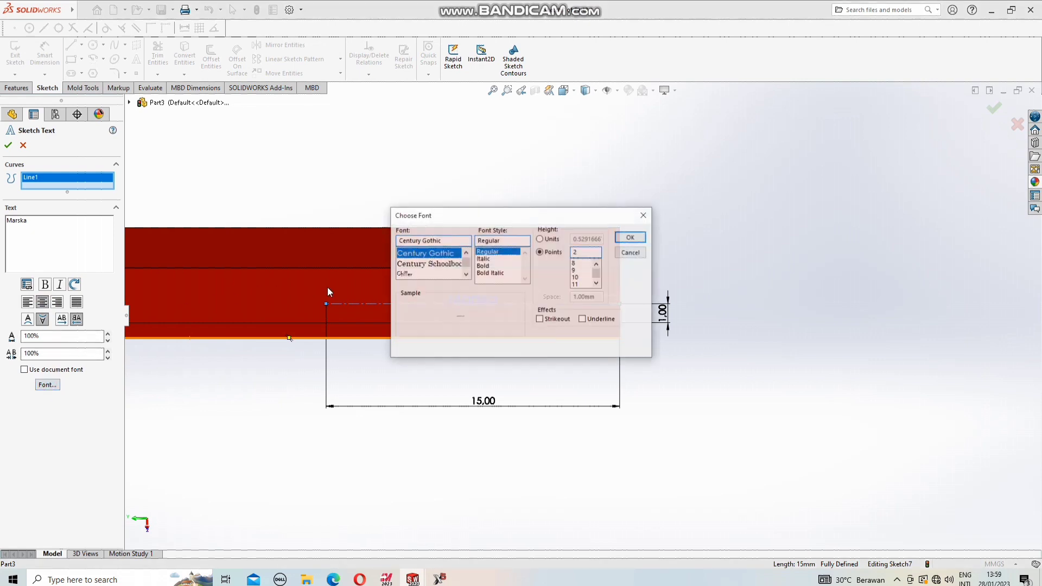
{"action": "left_click", "coordinate": [482, 266]}
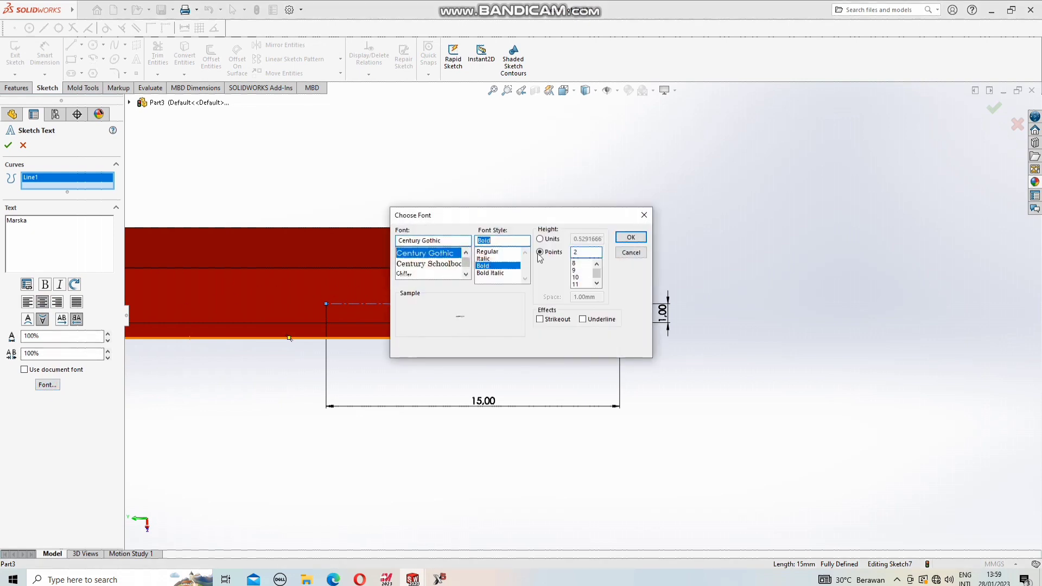
{"action": "left_click", "coordinate": [585, 253]}
{"action": "left_click", "coordinate": [631, 237]}
{"action": "left_click", "coordinate": [8, 145]}
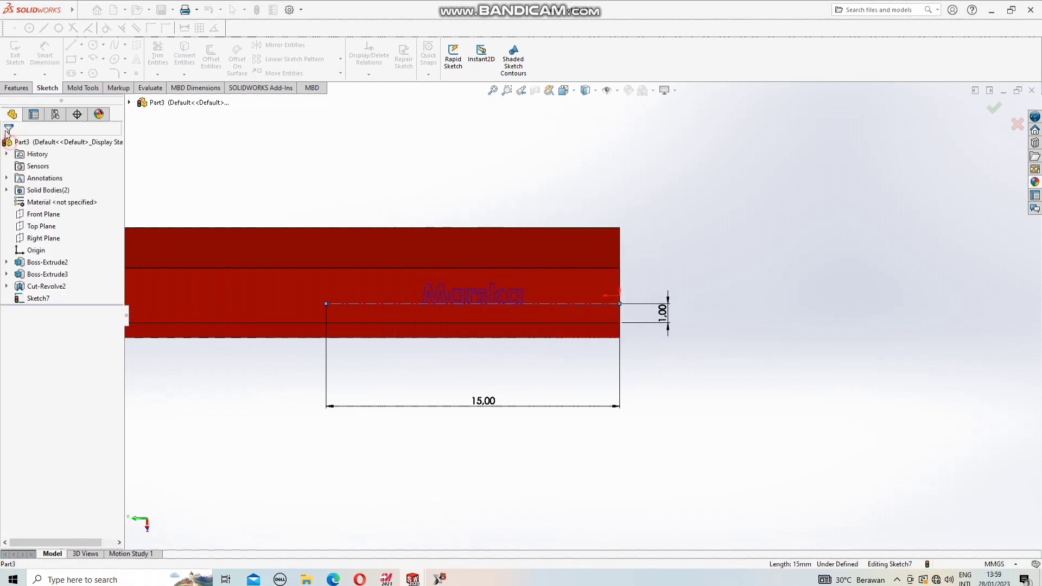
Cut-extrude the "Marska" text sketch into the pencil's side face to a blind depth of 0.1 mm.
{"action": "left_click", "coordinate": [17, 88]}
{"action": "left_click", "coordinate": [163, 61]}
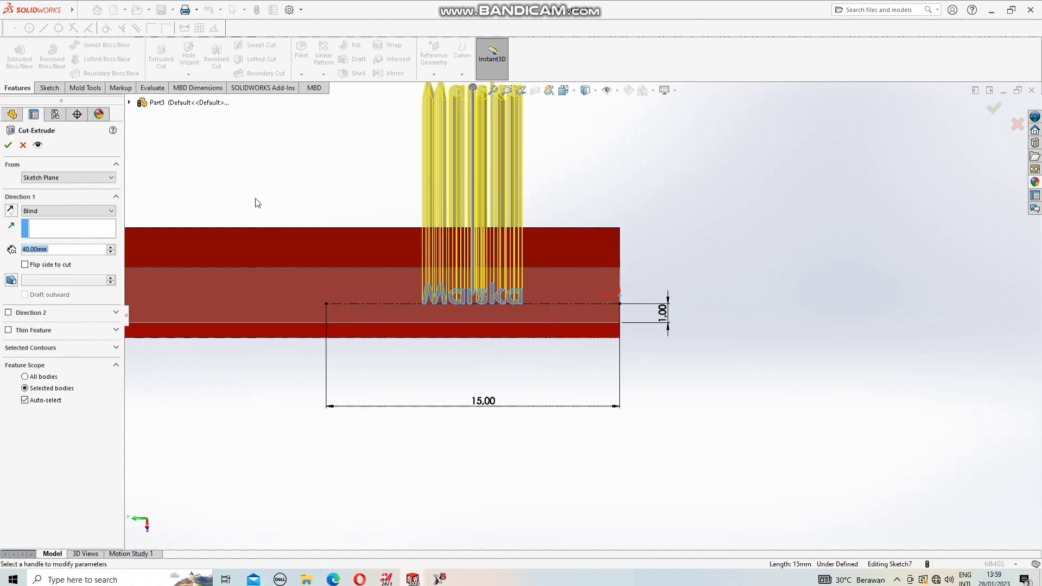
{"action": "type", "text": "0.1"}
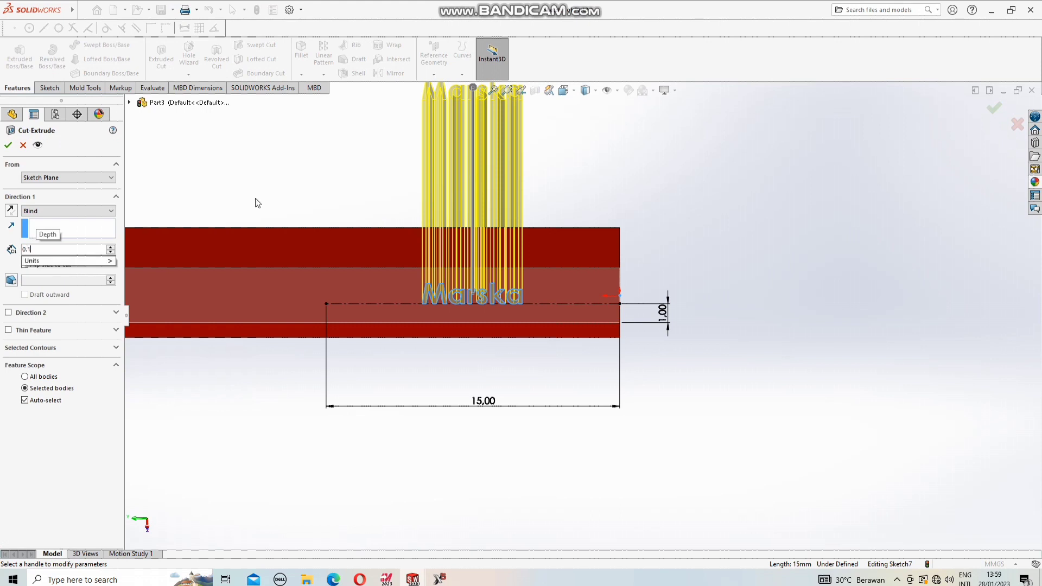
{"action": "left_click", "coordinate": [9, 145]}
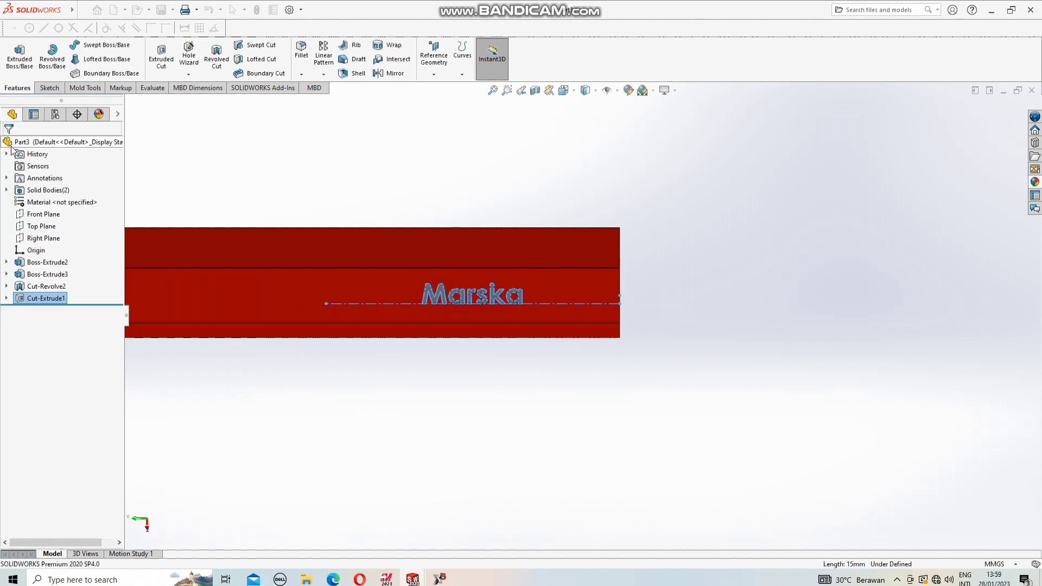
{"action": "mouse_move", "coordinate": [641, 232]}
{"action": "middle_mouse_down"}
{"action": "mouse_move", "coordinate": [633, 202]}
{"action": "mouse_move", "coordinate": [590, 179]}
{"action": "mouse_move", "coordinate": [547, 181]}
{"action": "mouse_move", "coordinate": [685, 199]}
{"action": "mouse_move", "coordinate": [555, 449]}
{"action": "mouse_move", "coordinate": [451, 421]}
{"action": "mouse_move", "coordinate": [428, 439]}
{"action": "middle_mouse_up"}
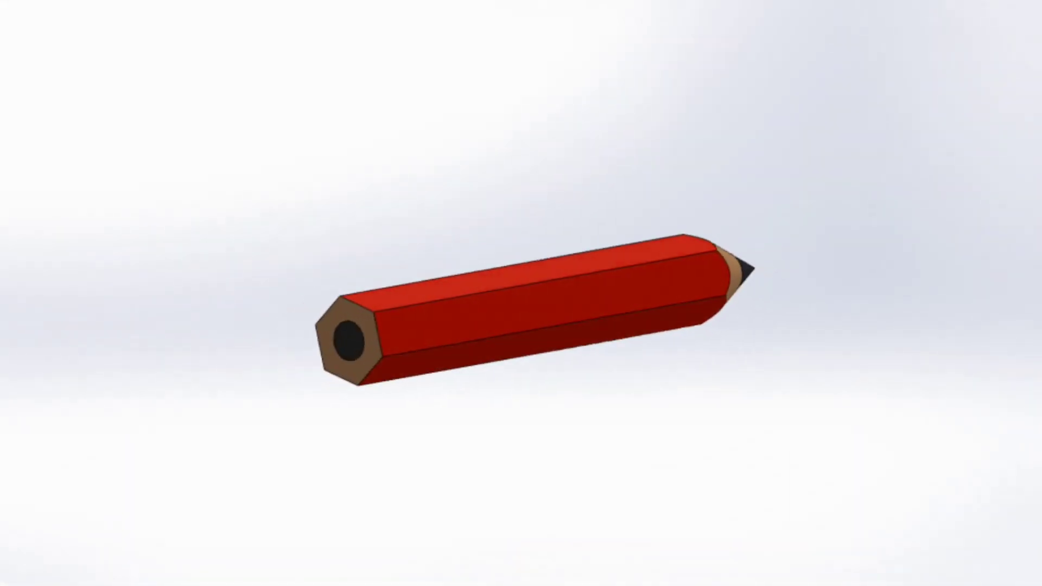